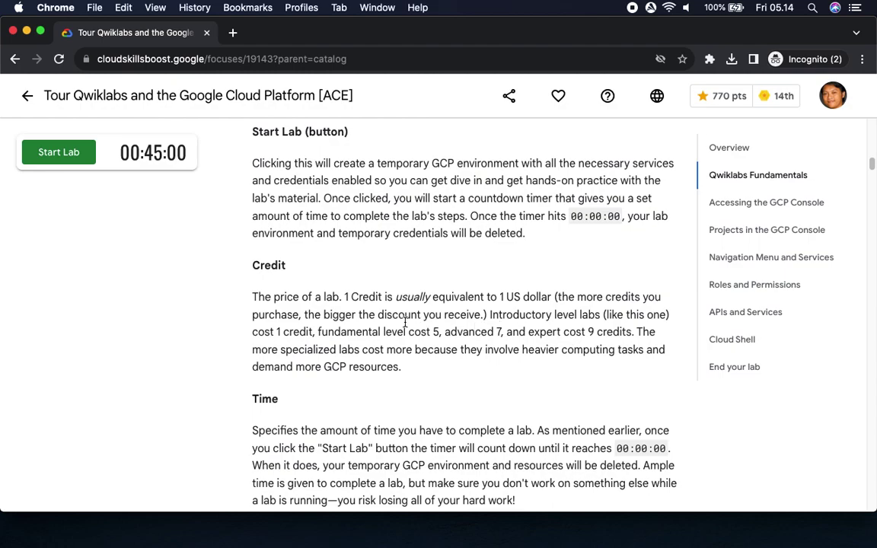
- Read the lab instructions on Credit, Time and Score and the Purchasing credits section
scroll(412, 323, down, 3)
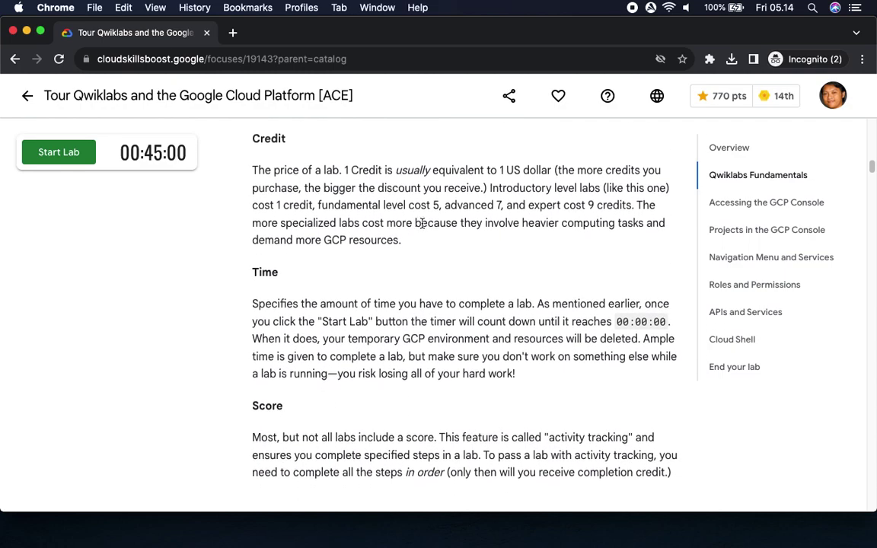
scroll(489, 203, down, 2)
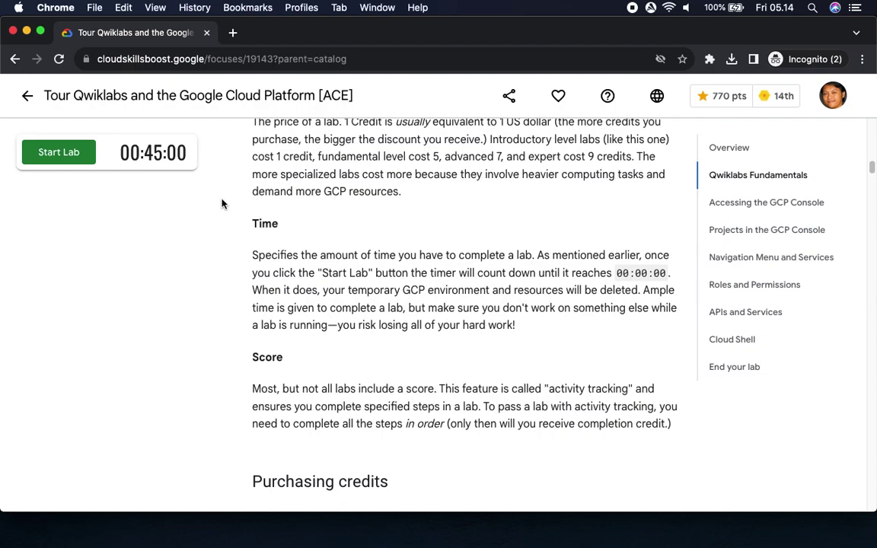
scroll(223, 203, down, 2)
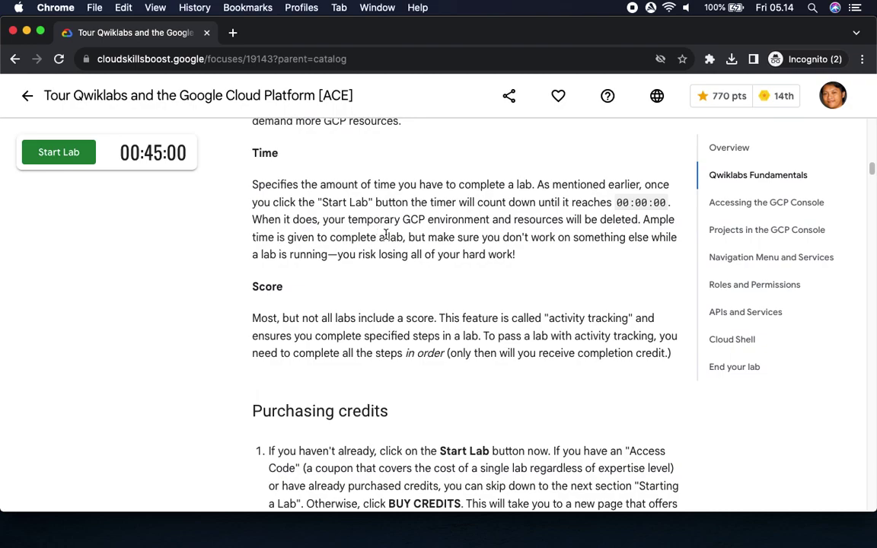
scroll(280, 275, down, 3)
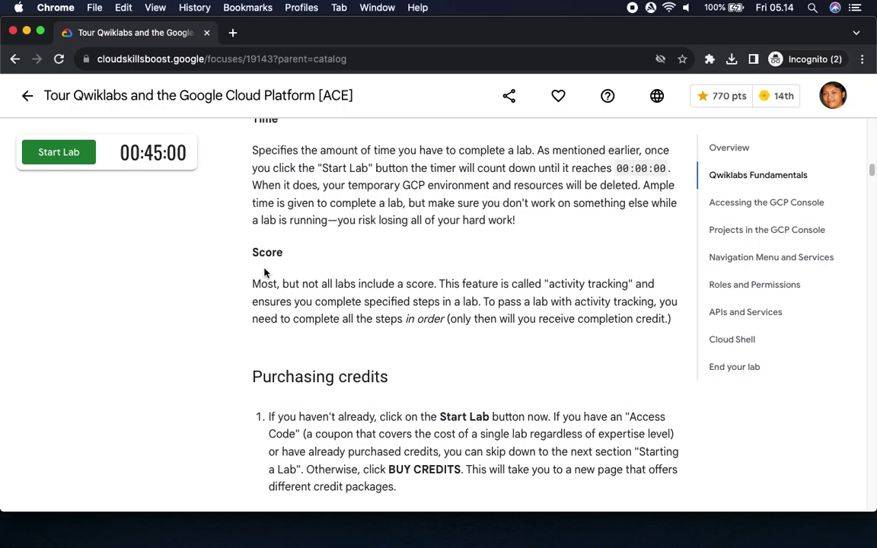
scroll(491, 276, down, 1)
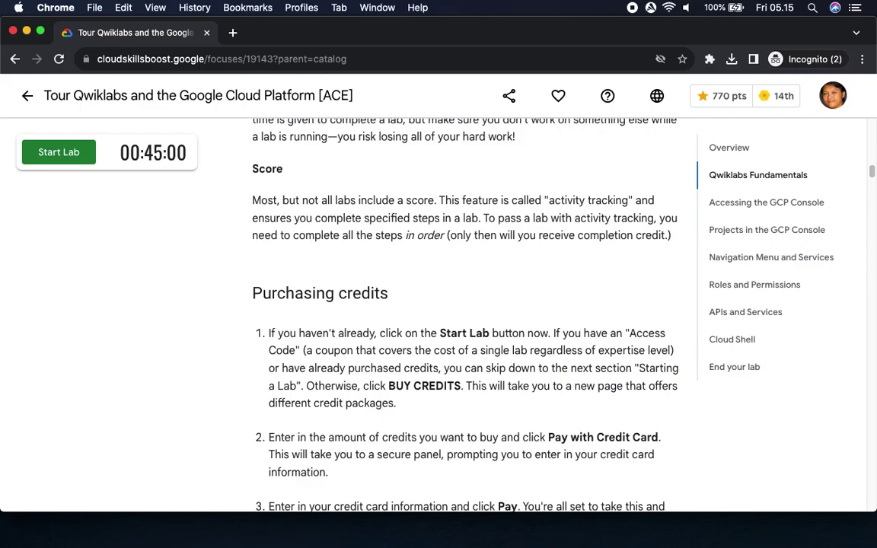
scroll(472, 321, down, 4)
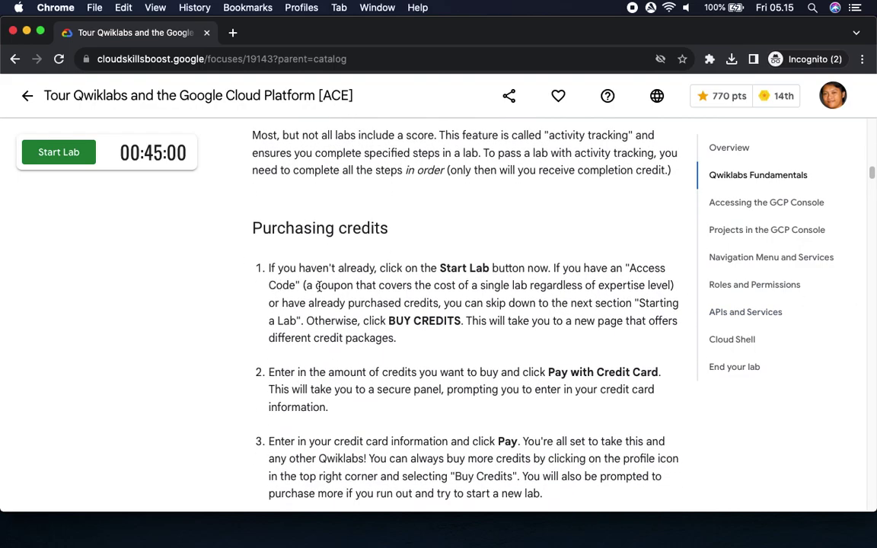
scroll(407, 268, down, 4)
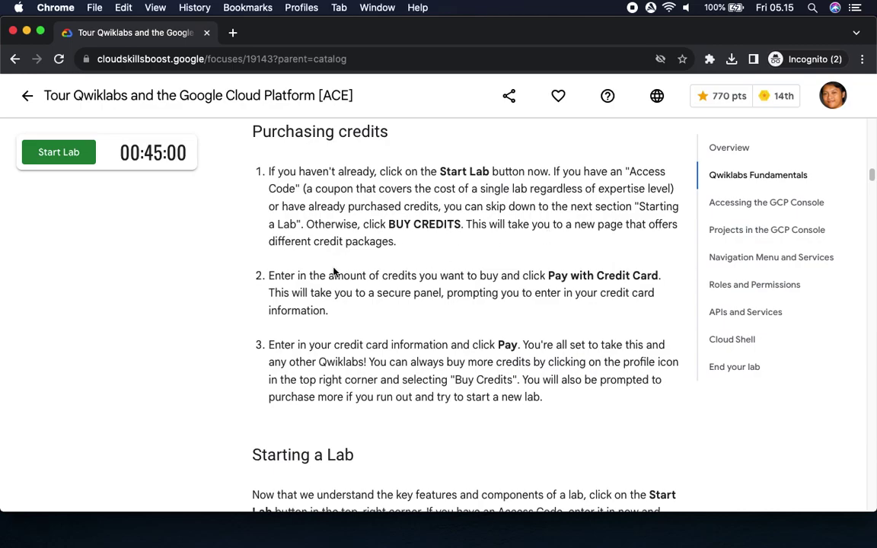
scroll(266, 274, down, 2)
scroll(621, 230, down, 5)
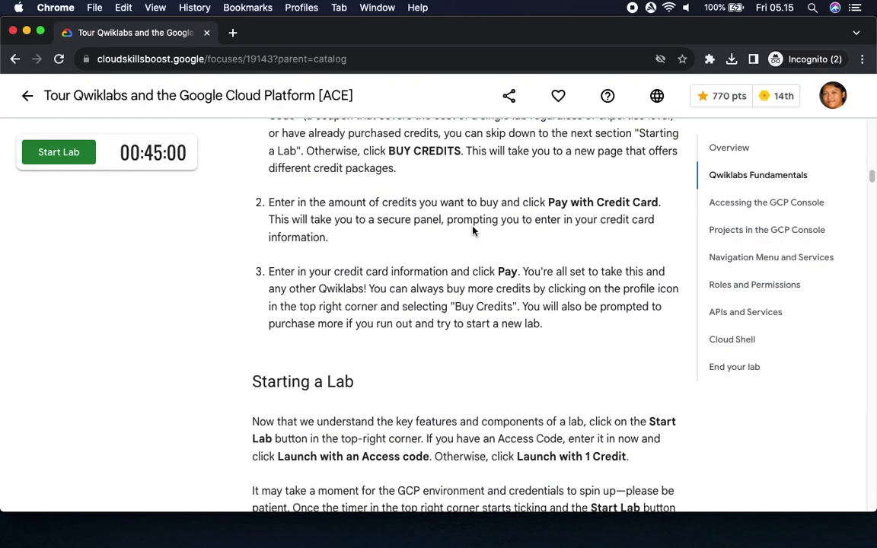
- Read the Starting a Lab section through to the first Test your understanding question
scroll(392, 222, down, 1)
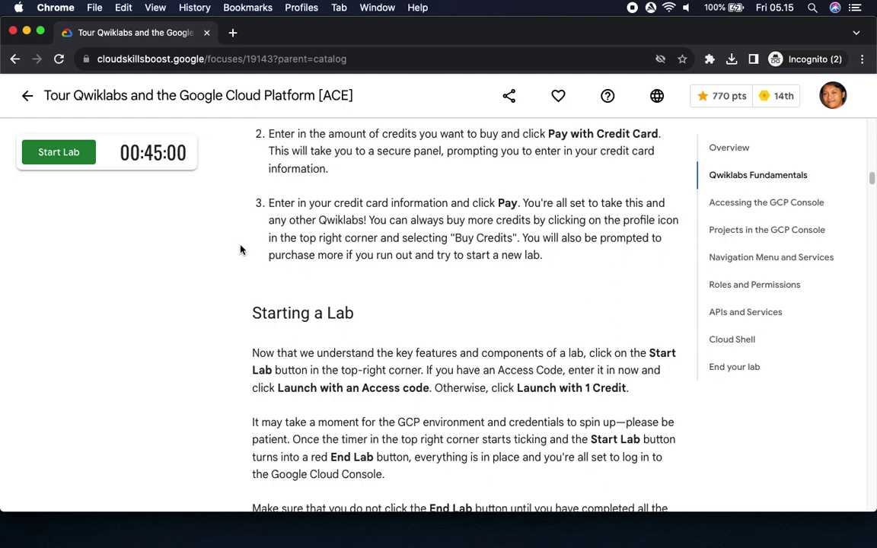
scroll(271, 279, down, 4)
scroll(271, 278, down, 2)
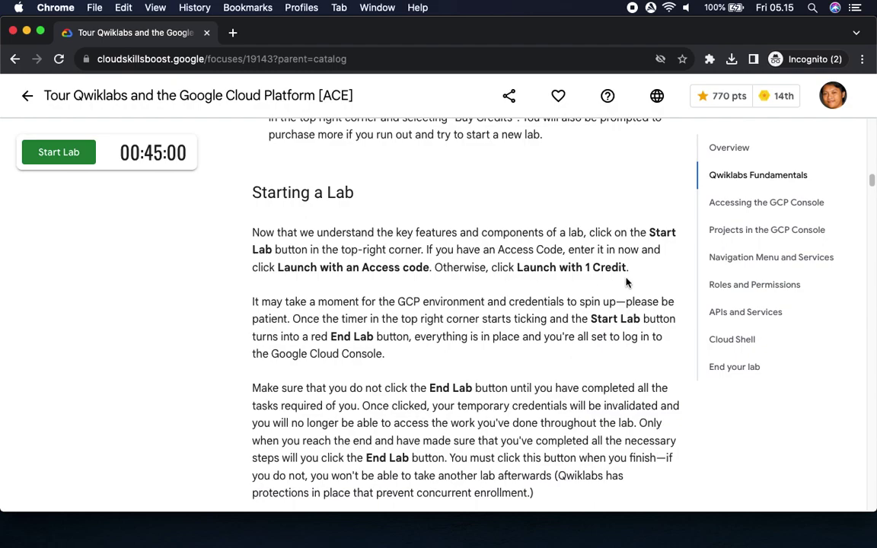
scroll(623, 282, down, 5)
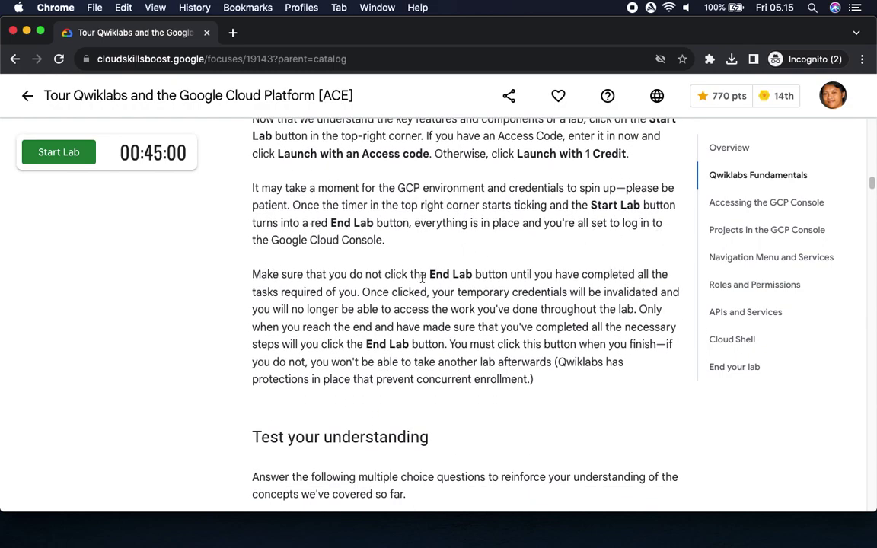
scroll(457, 293, down, 3)
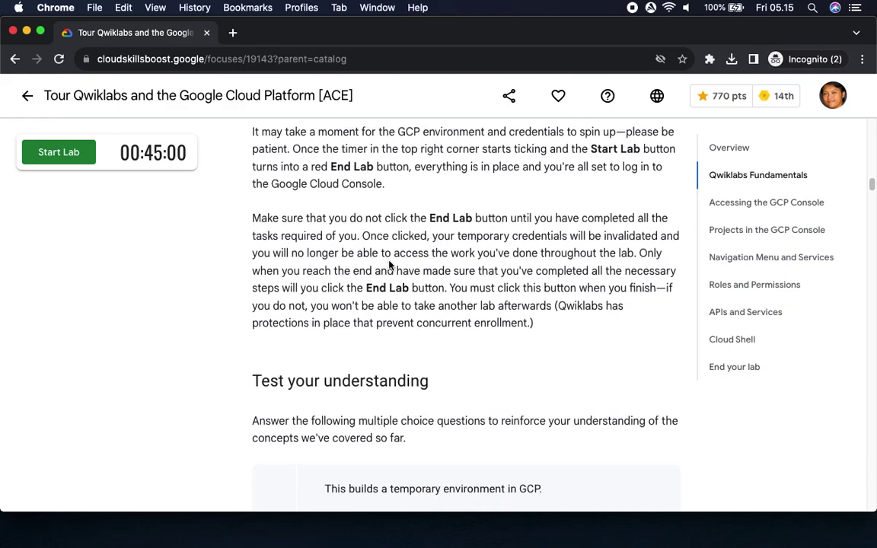
scroll(589, 264, down, 8)
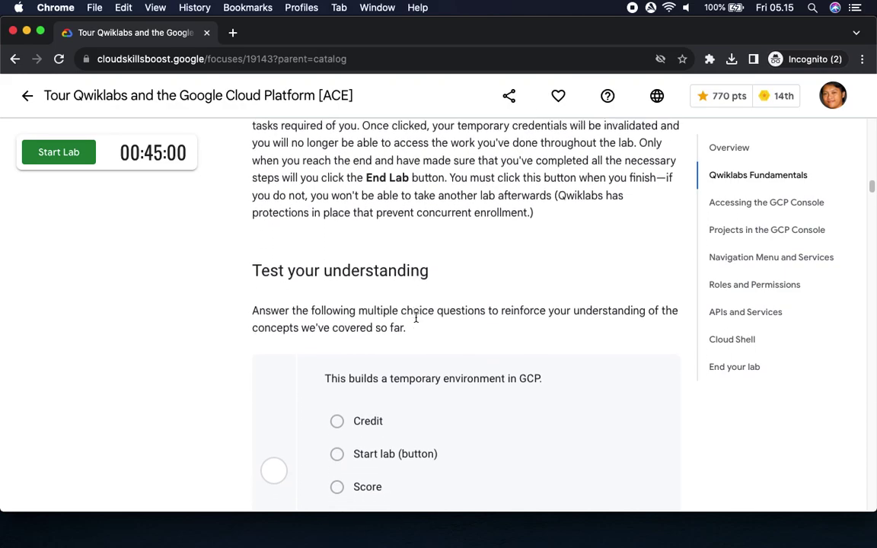
scroll(415, 316, down, 4)
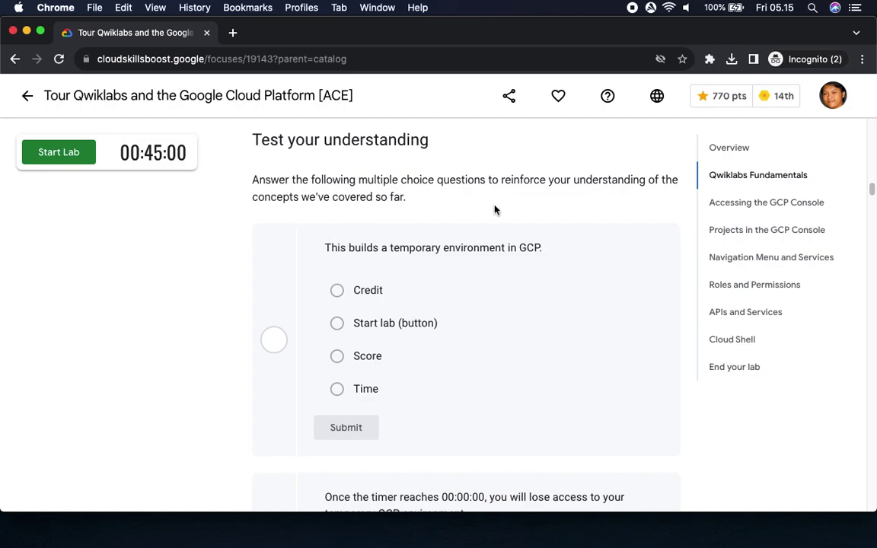
- Start the lab by launching it with 5 credits
click(59, 155)
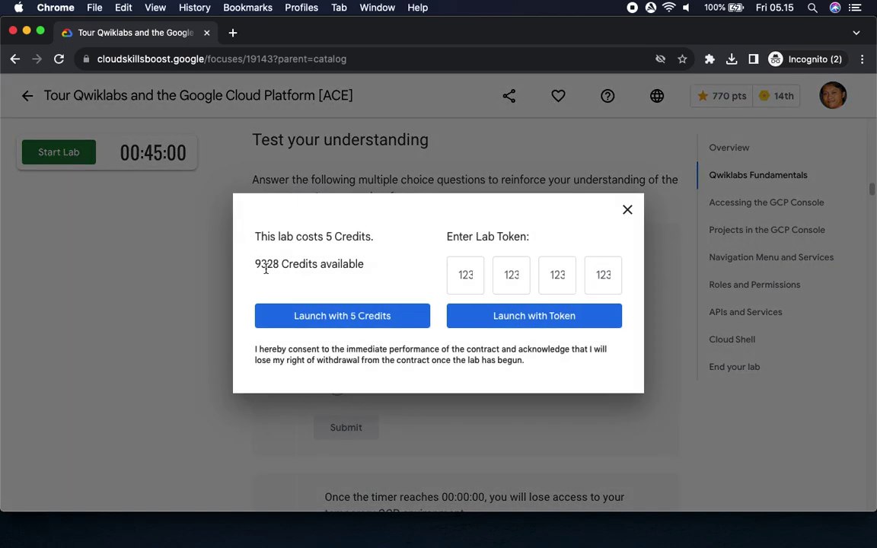
click(297, 325)
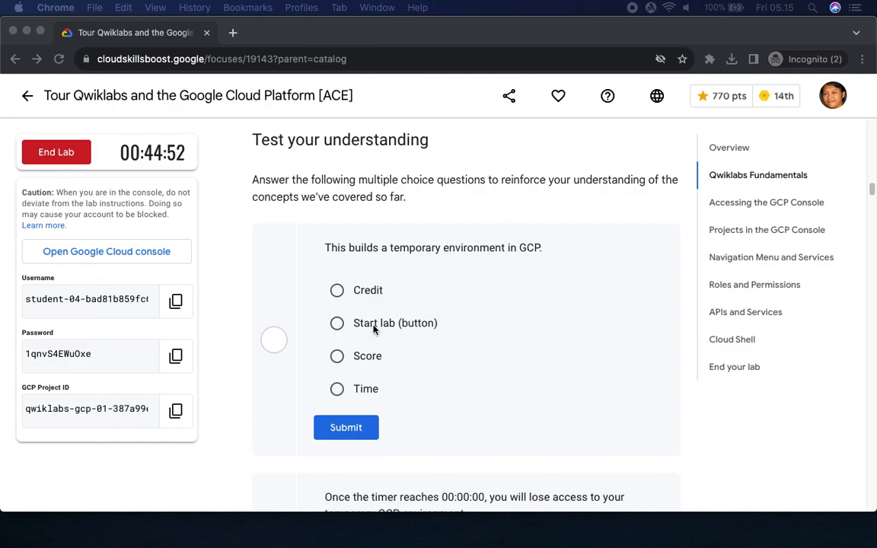
- Submit "Start lab (button)" for the temporary GCP environment question and "True" for the question about losing access at 00:00:00
click(336, 323)
click(352, 425)
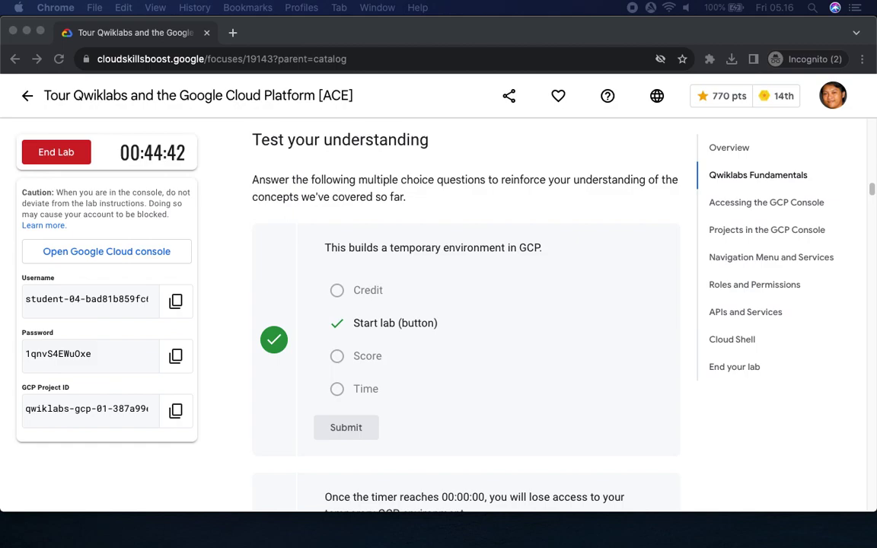
scroll(520, 393, down, 5)
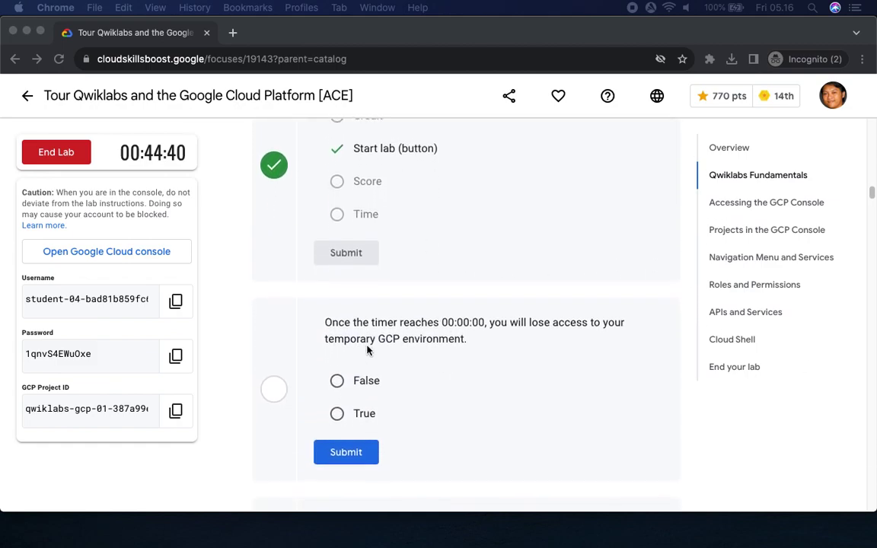
scroll(480, 304, down, 3)
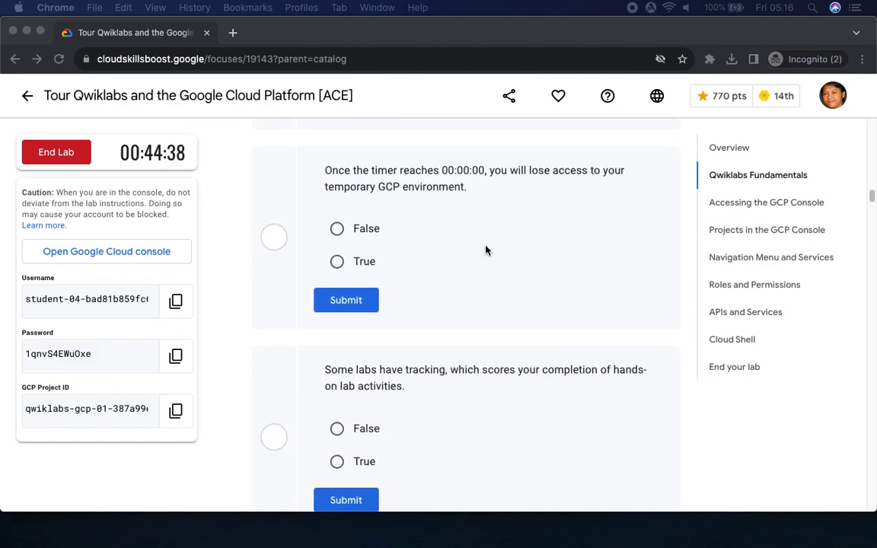
click(337, 261)
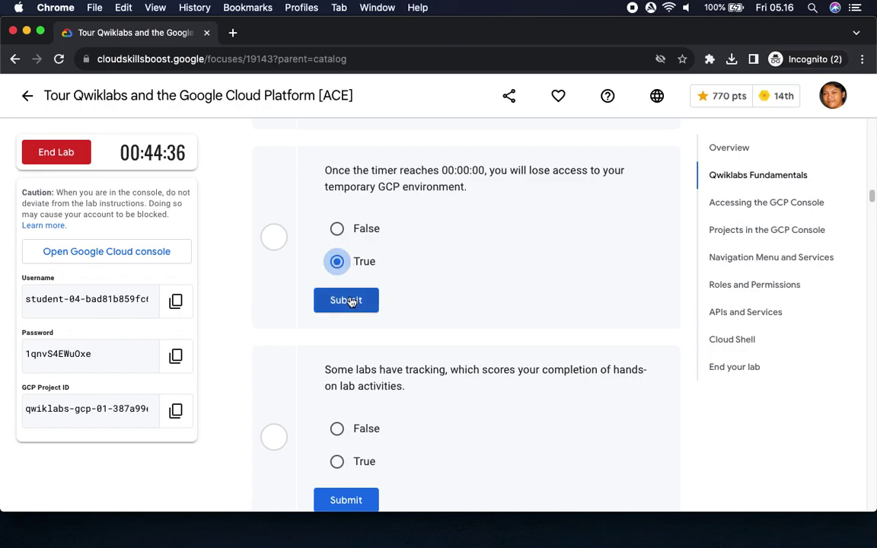
click(347, 301)
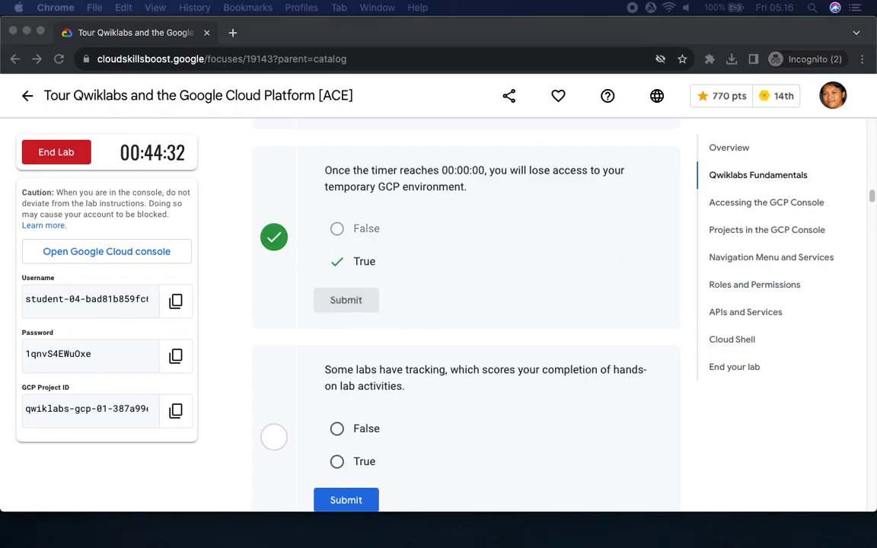
- Submit "True" for both the lab tracking question and the completion credit question
scroll(604, 403, down, 4)
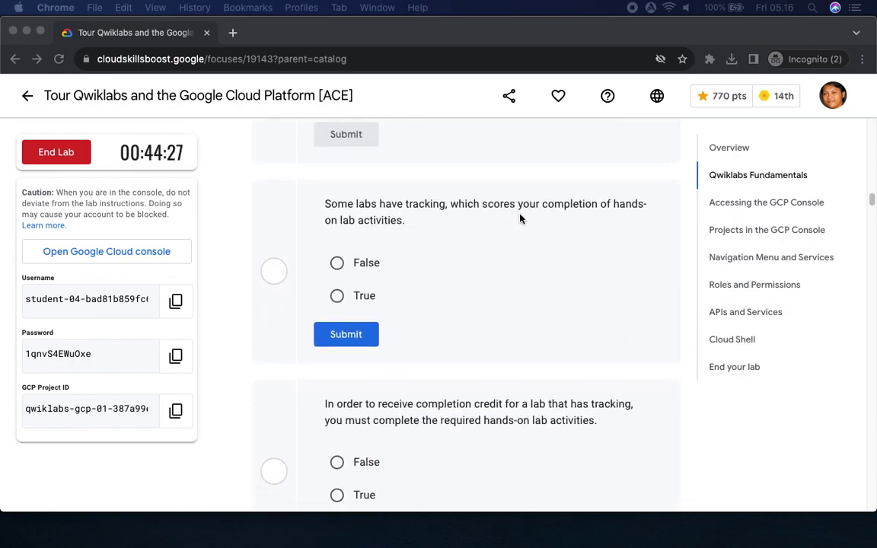
click(336, 294)
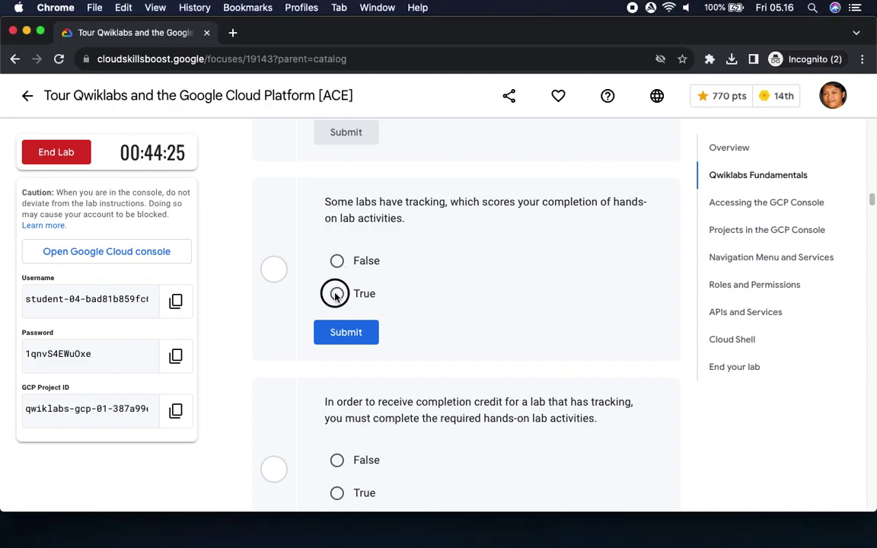
click(345, 332)
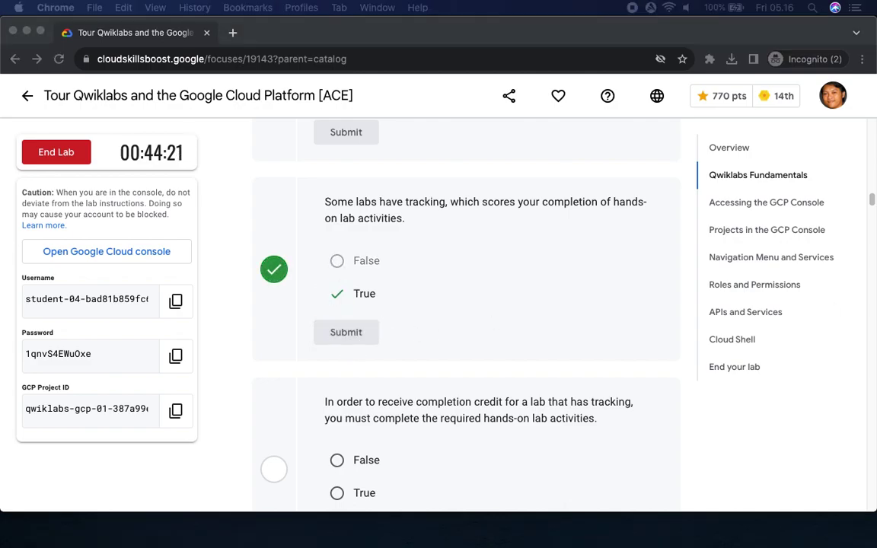
scroll(408, 366, down, 3)
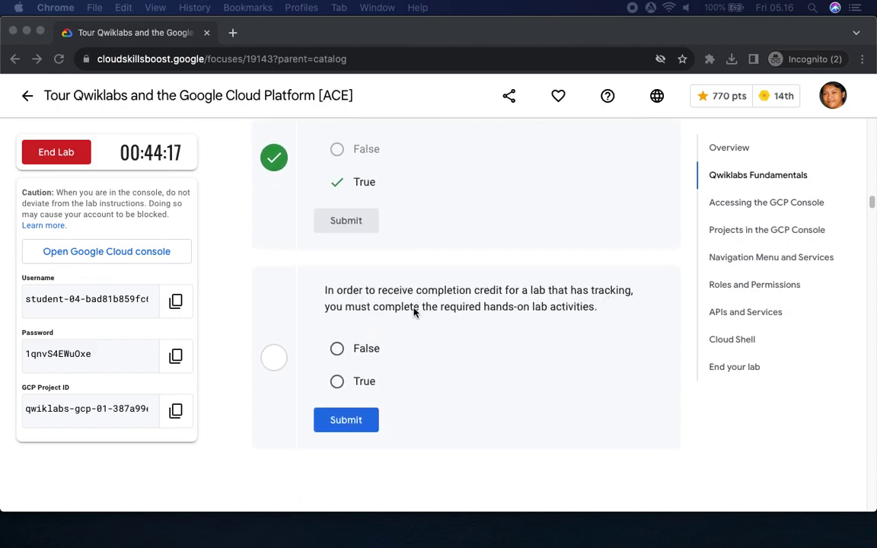
click(336, 381)
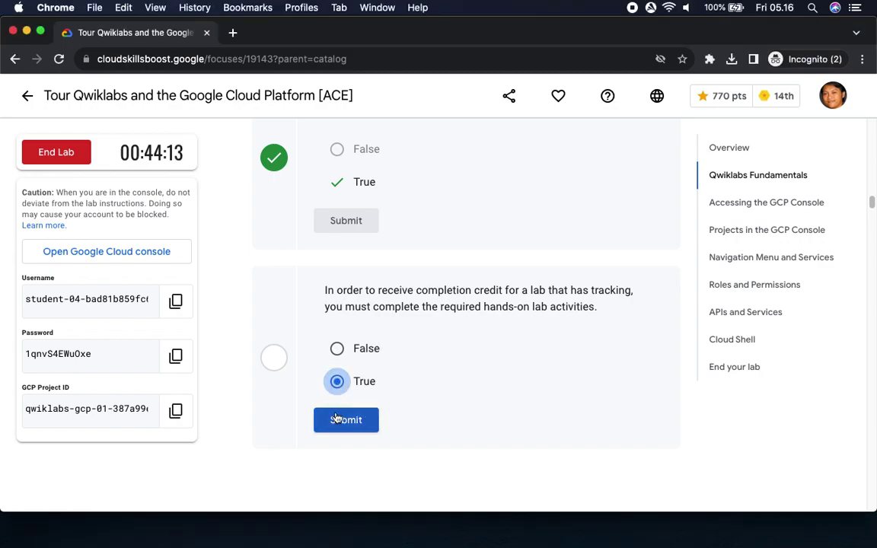
click(356, 426)
- Read the Accessing the GCP Console key terms, covering Connection Details, Open Google Console, GCP Project ID, and Username and Password
scroll(355, 425, down, 3)
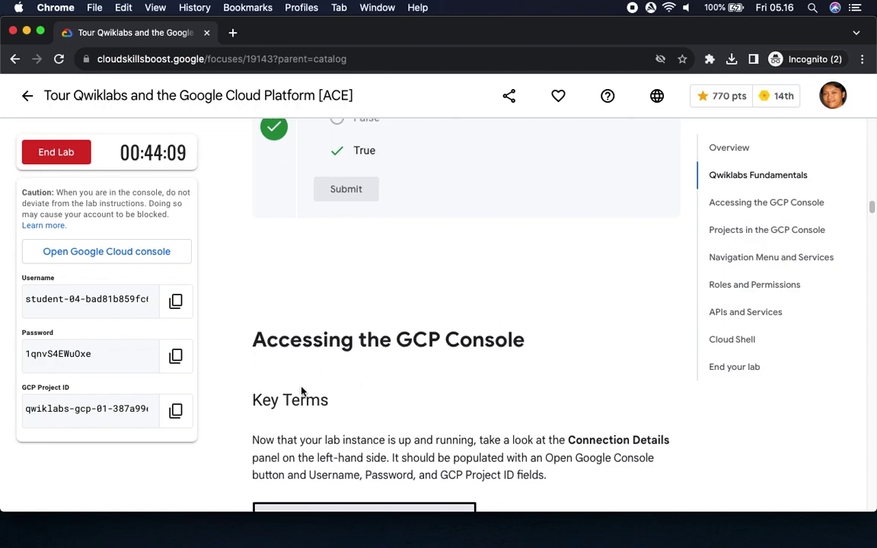
scroll(304, 381, down, 3)
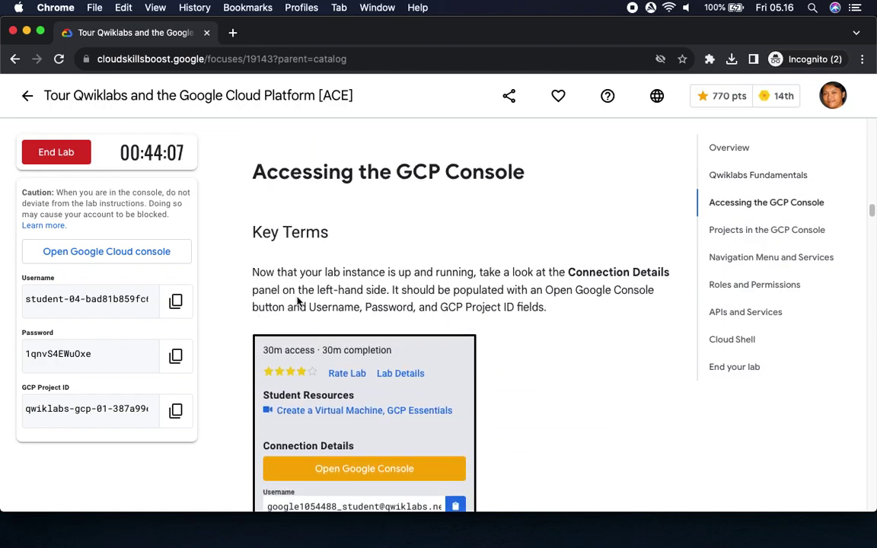
scroll(459, 326, down, 1)
scroll(458, 326, down, 3)
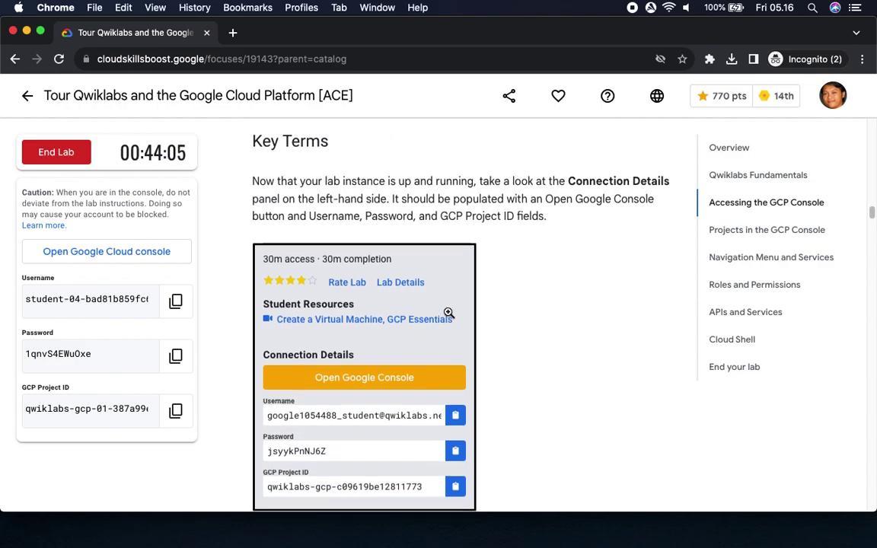
scroll(473, 370, down, 1)
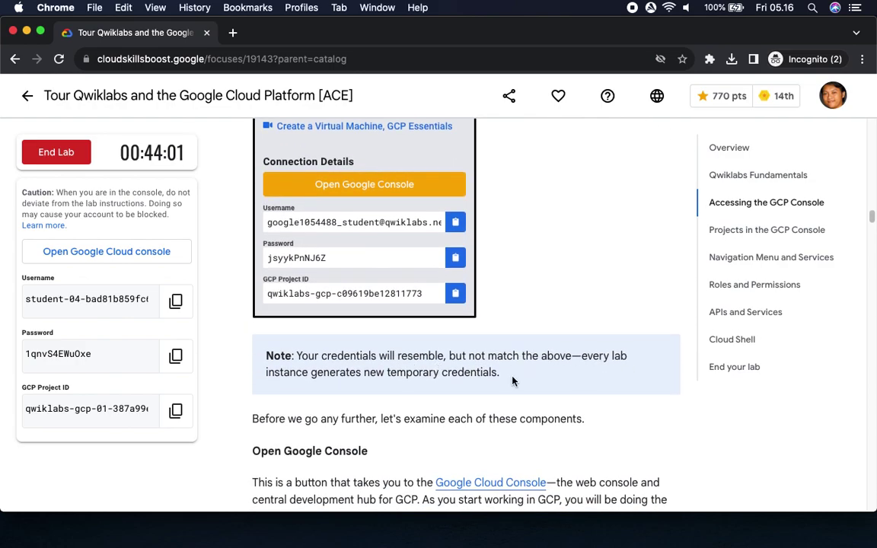
scroll(479, 398, down, 3)
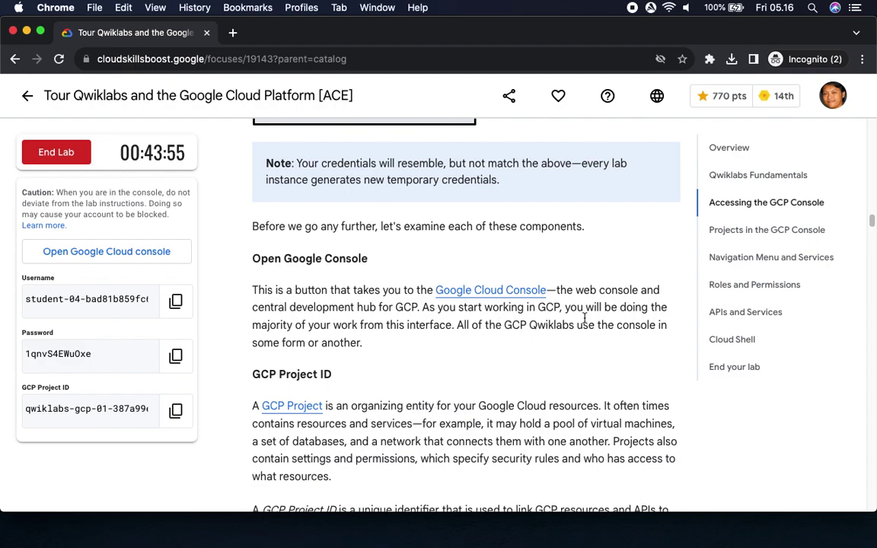
scroll(294, 389, down, 2)
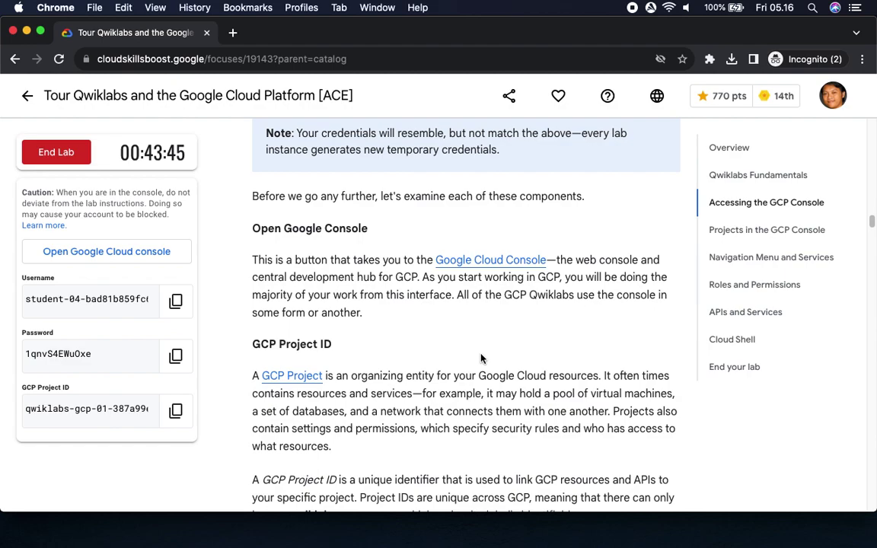
scroll(336, 327, down, 2)
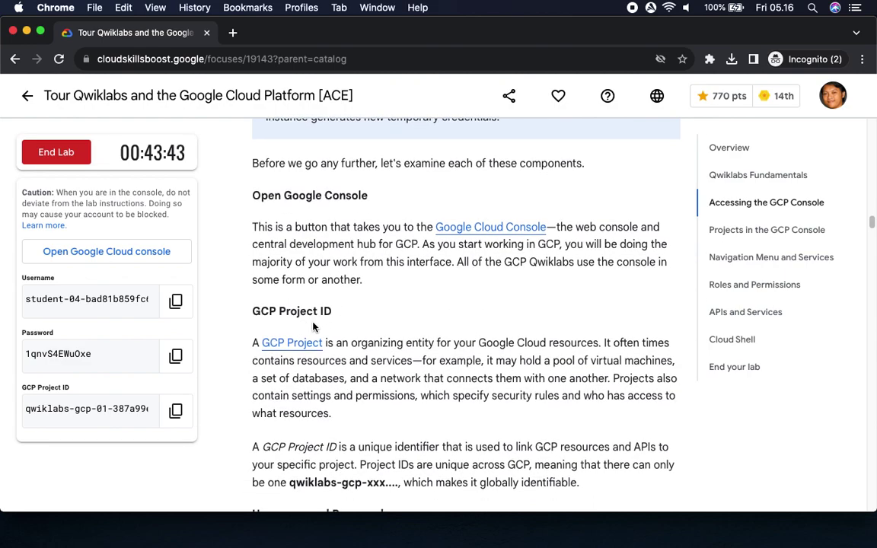
scroll(312, 327, down, 1)
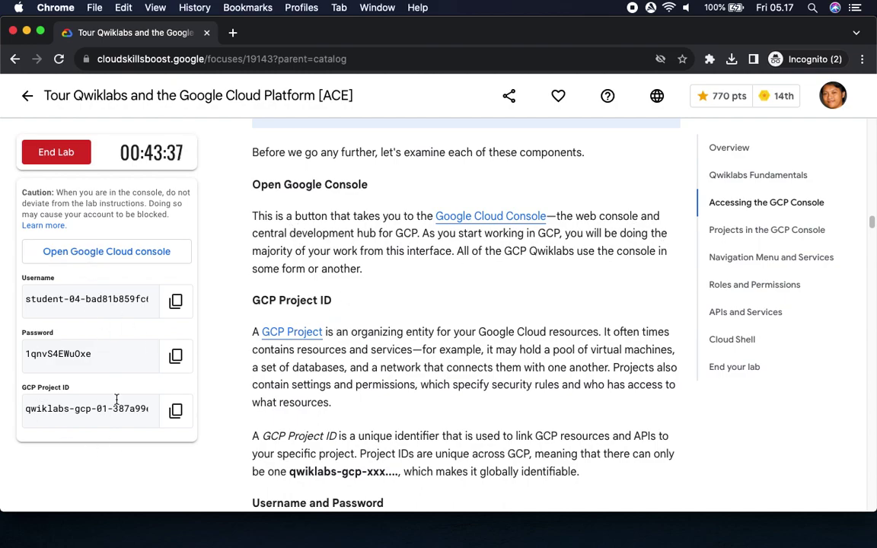
scroll(317, 367, down, 5)
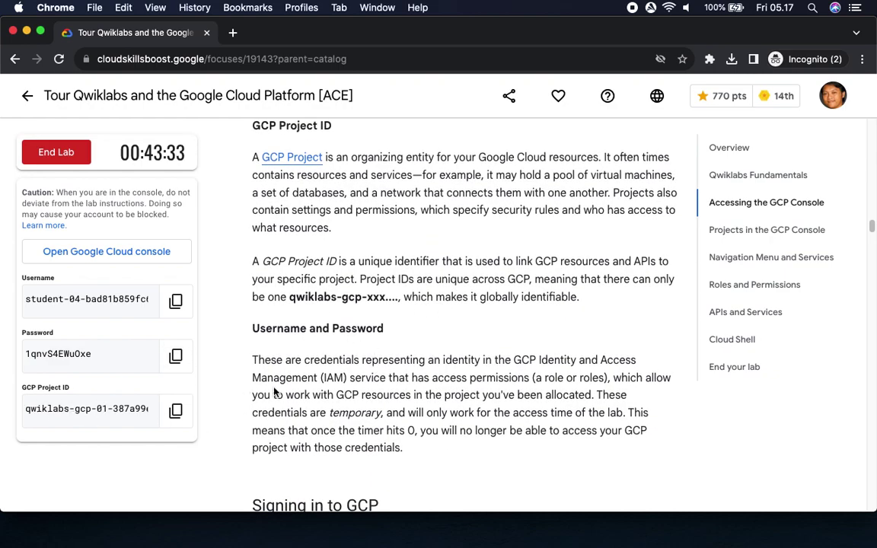
- Read the Signing in to GCP instructions and open the Google Cloud console sign-in page from the lab's connection details
scroll(319, 459, down, 2)
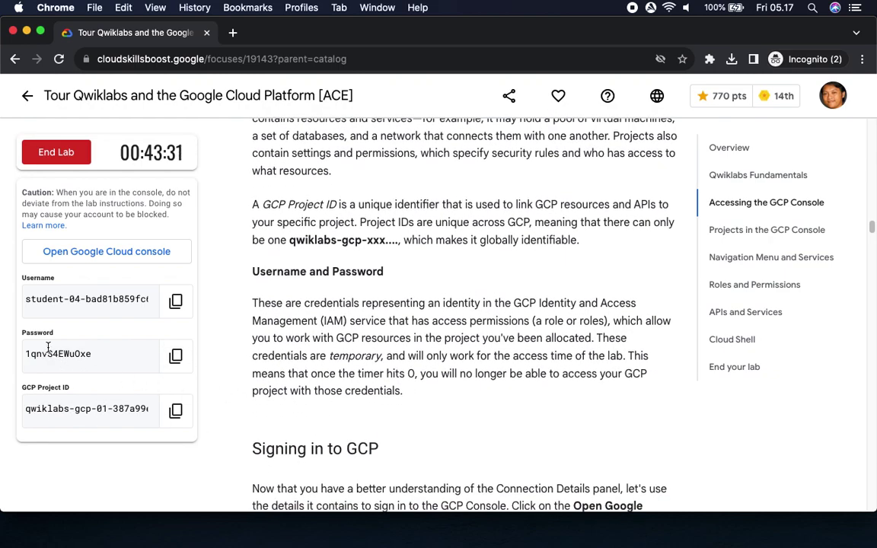
scroll(641, 324, down, 5)
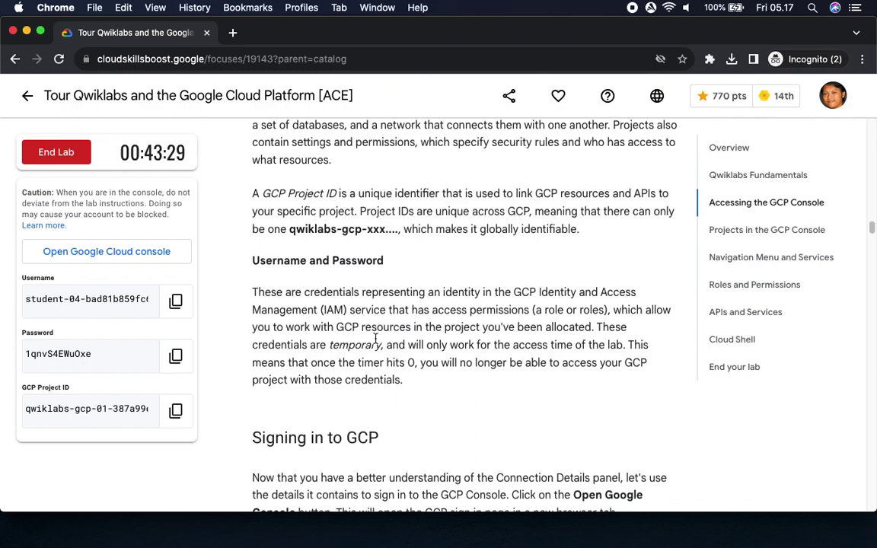
scroll(278, 316, down, 3)
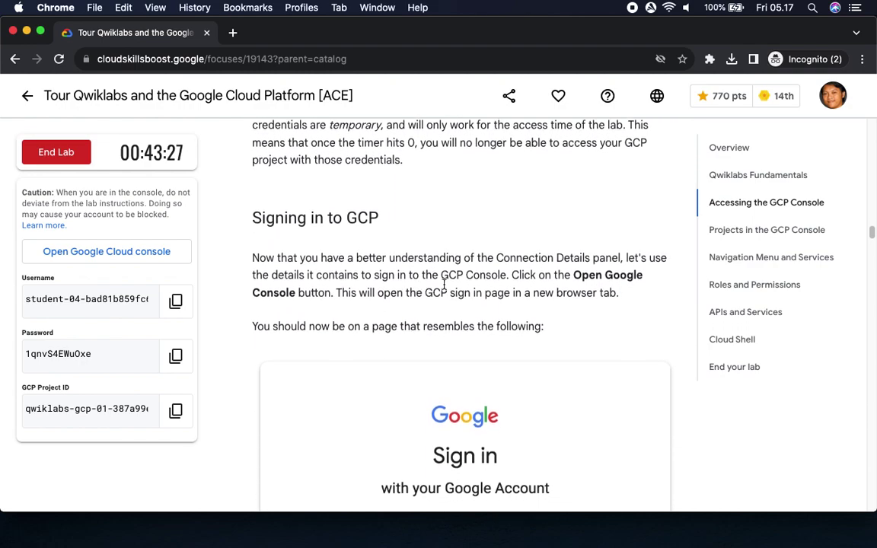
drag(580, 220, 296, 239)
scroll(362, 322, down, 3)
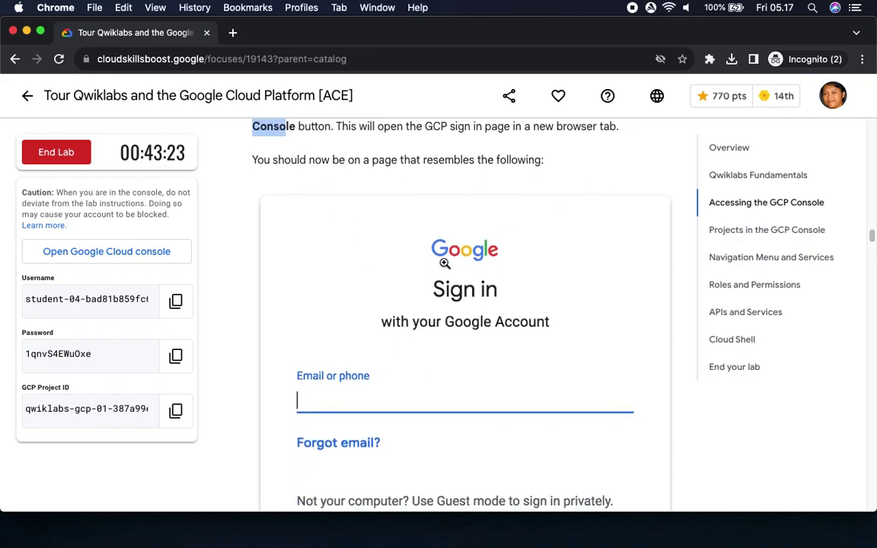
scroll(456, 364, down, 6)
scroll(460, 366, down, 5)
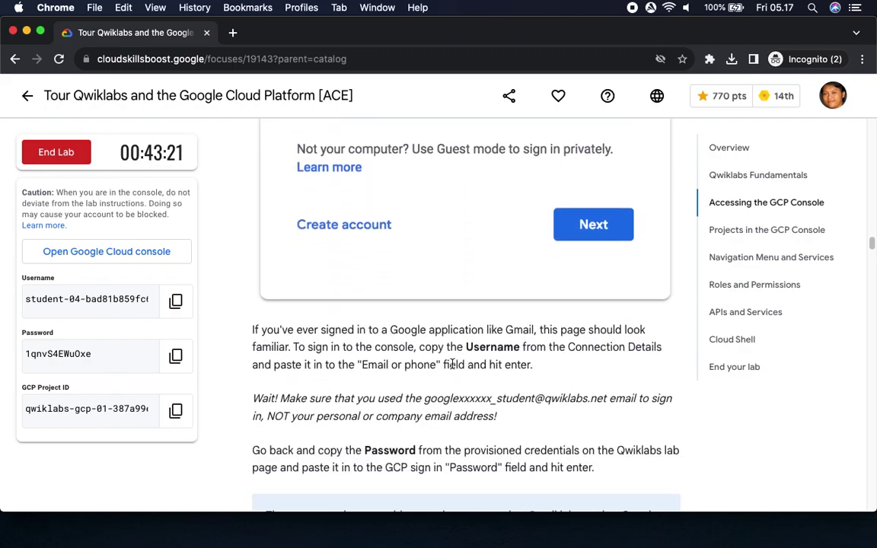
click(102, 253)
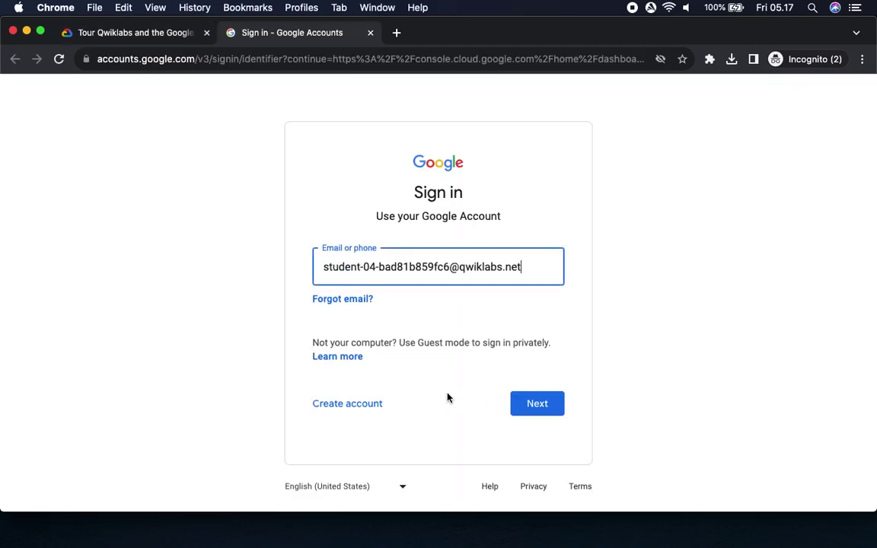
- Check the username instructions on the lab page and submit the prefilled student email on the Google sign-in page
click(143, 32)
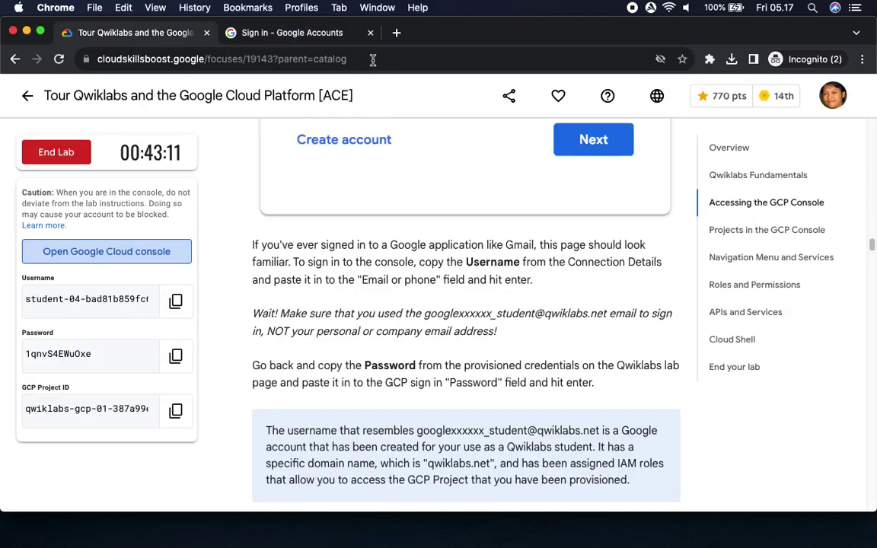
click(309, 33)
click(544, 408)
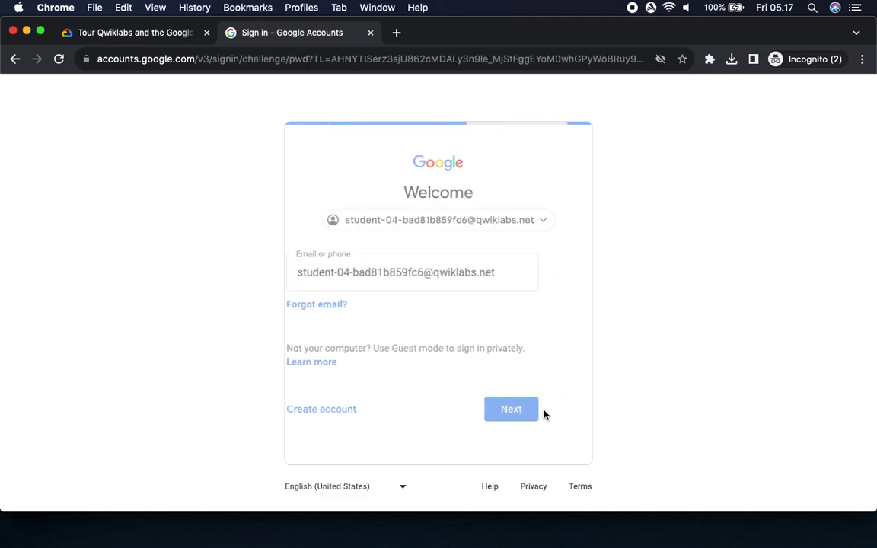
- Copy the temporary lab password from the connection details and submit it in the Google sign-in password field
click(118, 34)
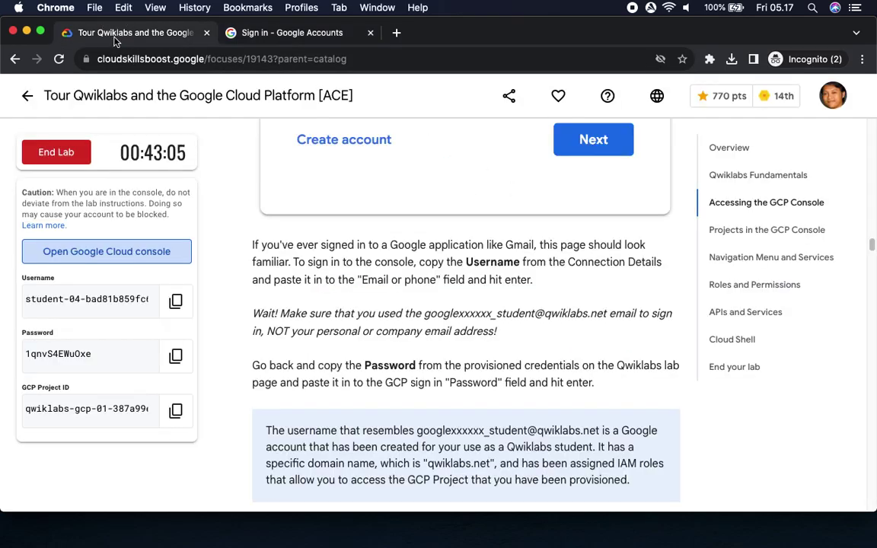
scroll(446, 358, down, 5)
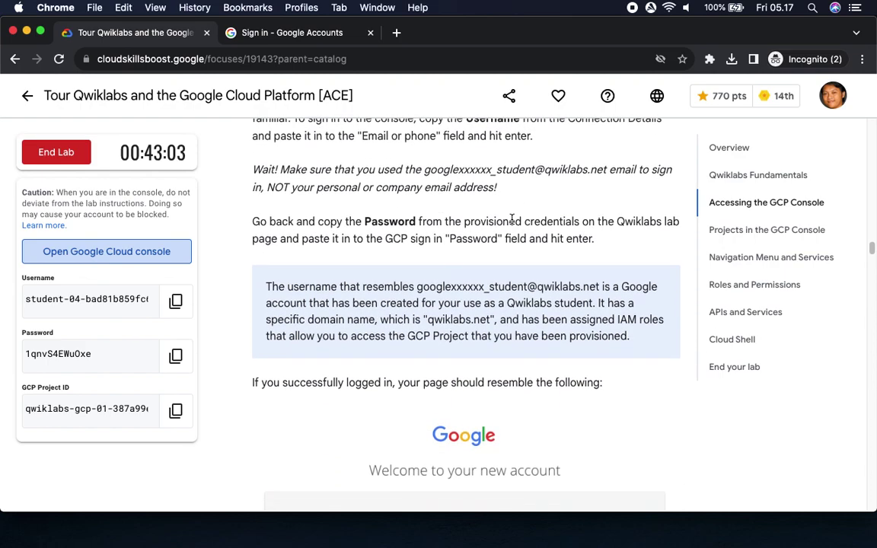
click(174, 356)
click(283, 33)
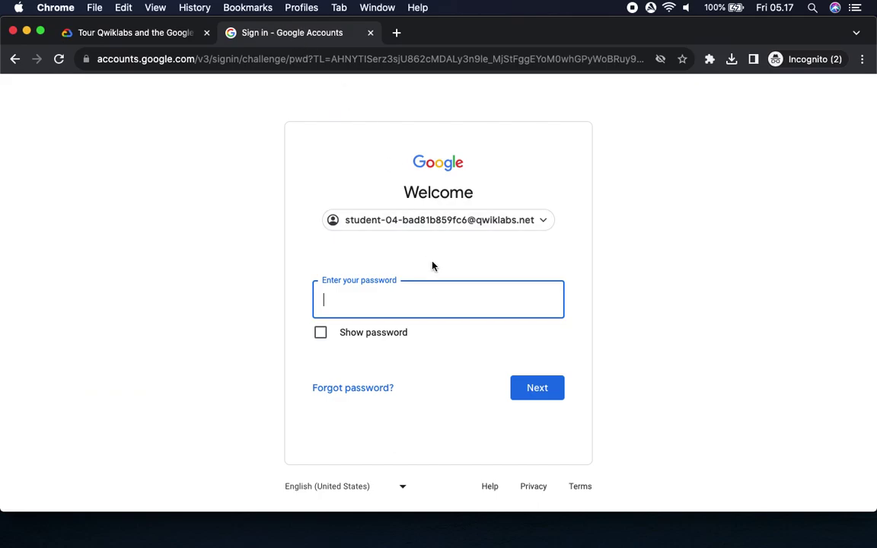
key(super+v)
click(542, 394)
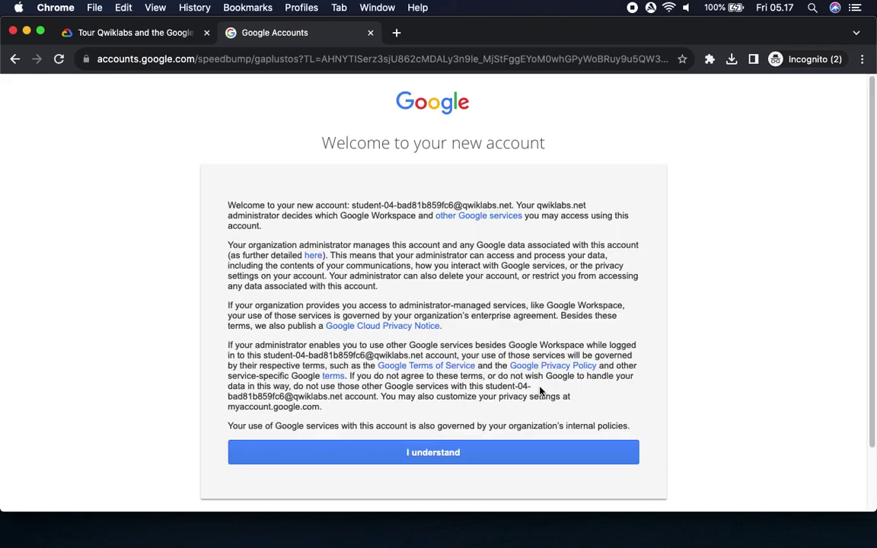
- Read the lab's instructions on accepting the account terms and acknowledge the "Welcome to your new account" notice
click(114, 30)
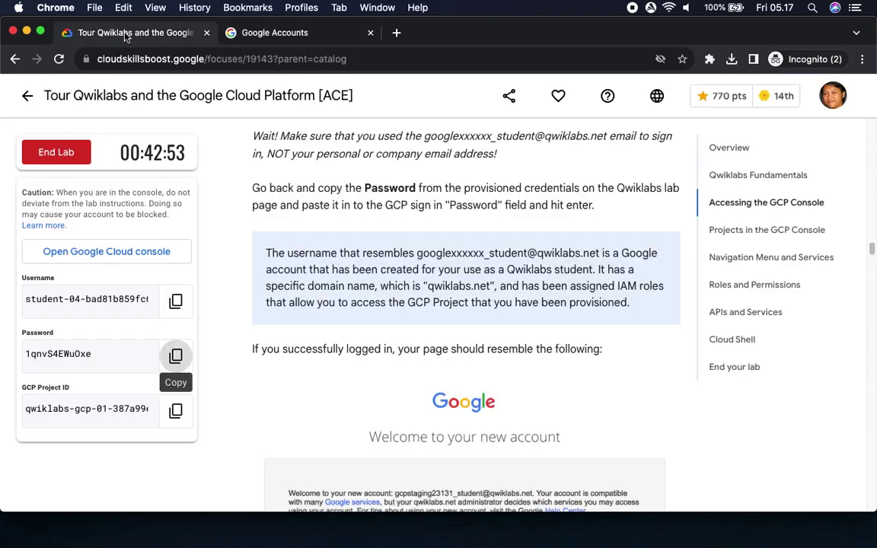
scroll(455, 326, down, 5)
scroll(455, 326, down, 6)
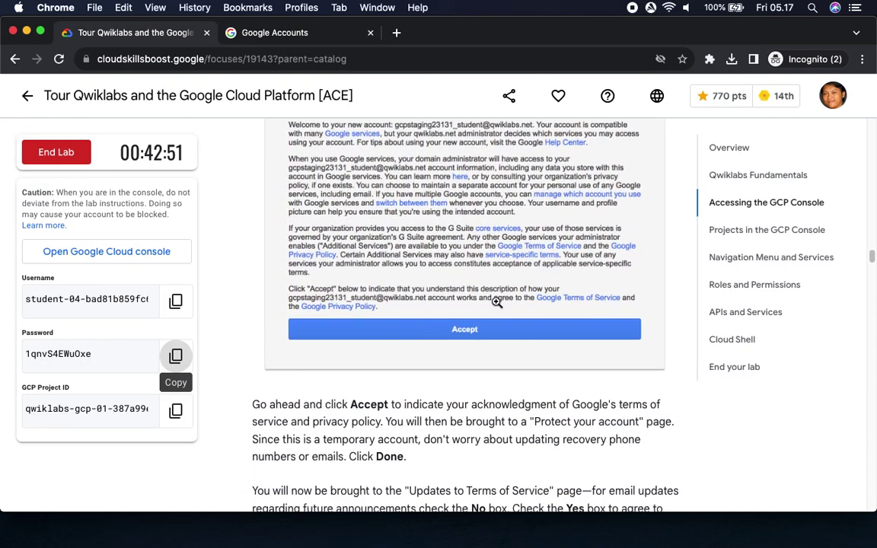
scroll(419, 300, down, 5)
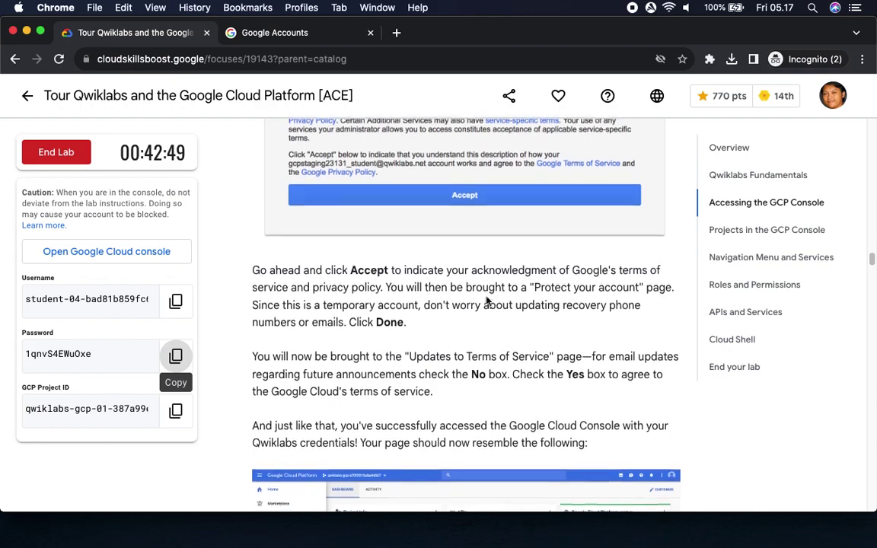
click(267, 34)
click(424, 455)
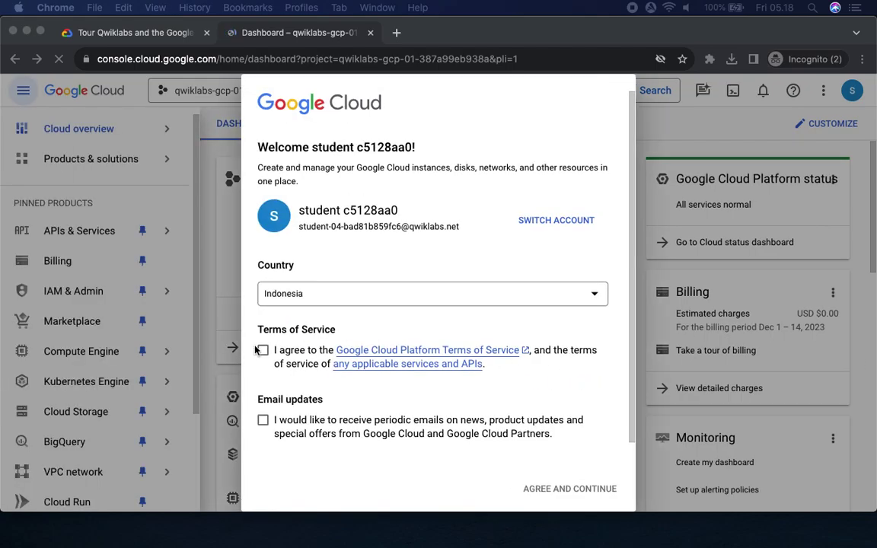
- Agree to the Google Cloud Platform Terms of Service without opting in to email updates, and continue to the console dashboard
click(263, 349)
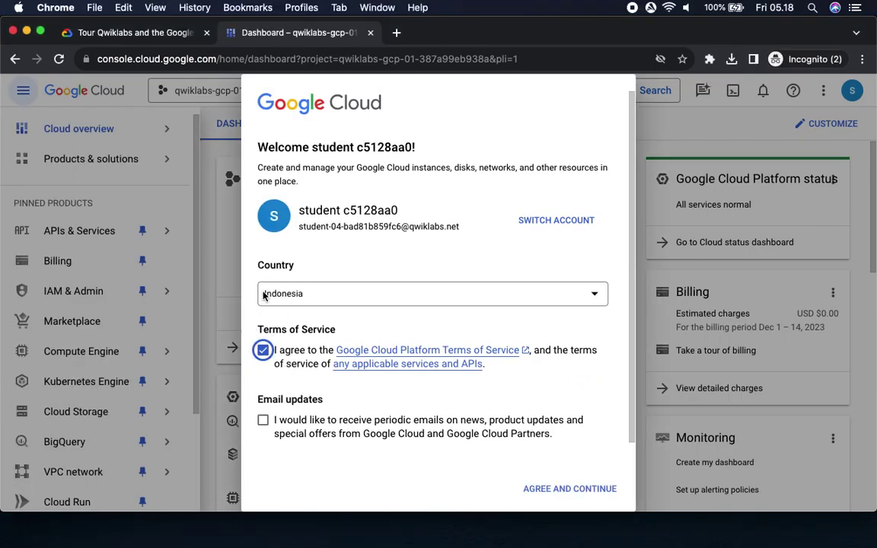
click(116, 33)
scroll(390, 271, down, 1)
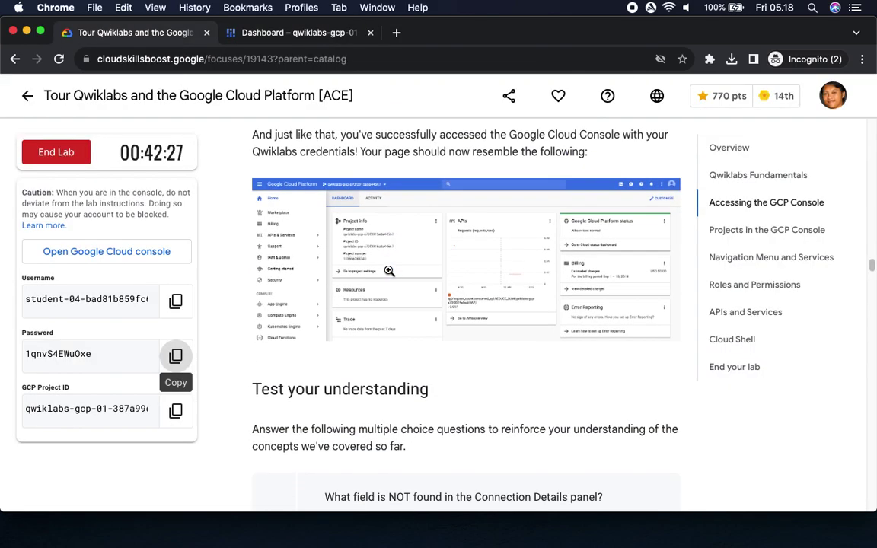
click(251, 32)
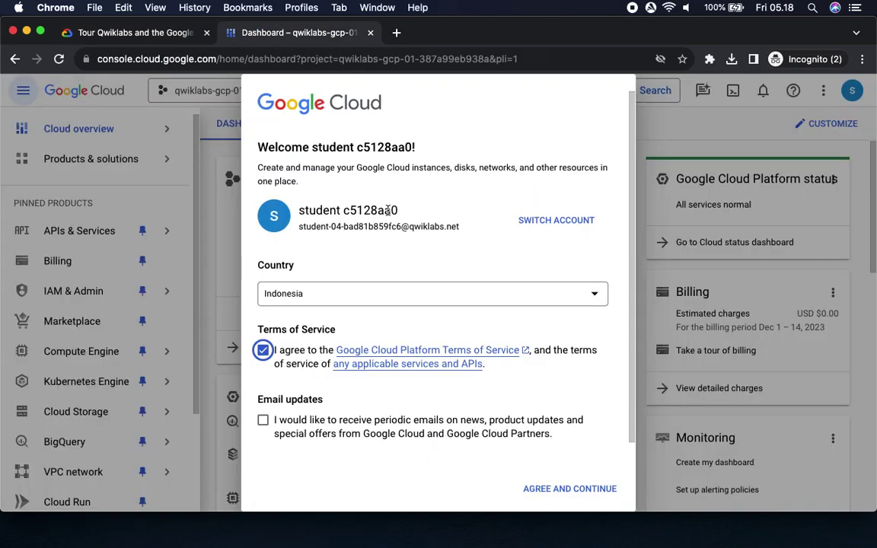
click(568, 492)
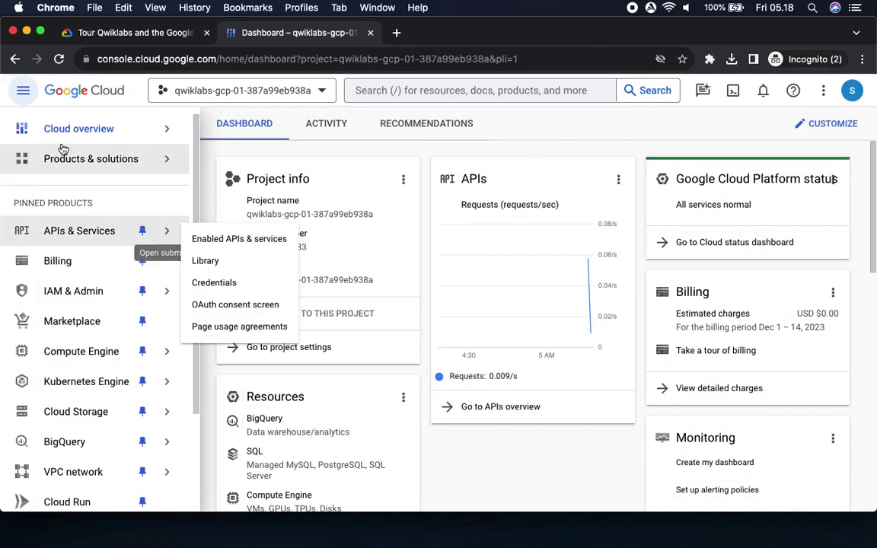
- Submit "System admin" for the field not found in the Connection Details panel and "True" for the GCP IAM identity question
click(108, 34)
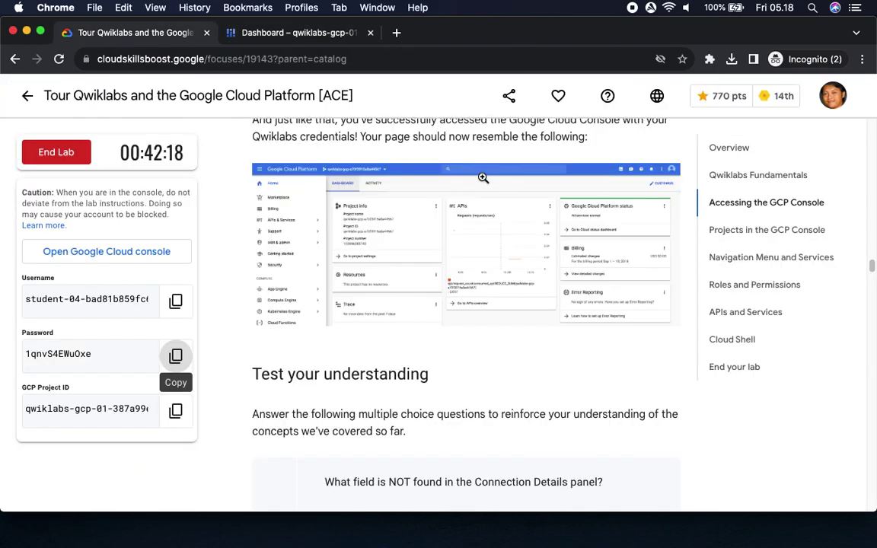
scroll(368, 326, down, 3)
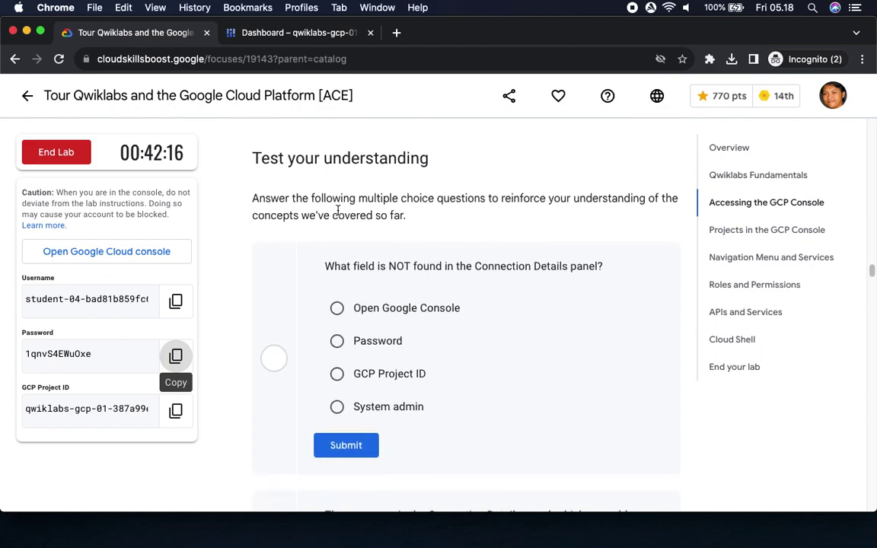
drag(376, 267, 424, 267)
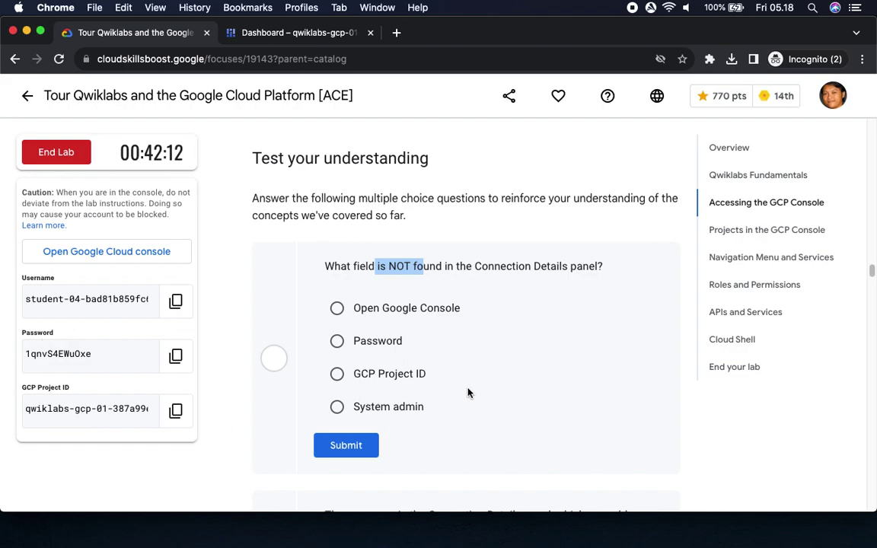
click(337, 407)
click(347, 444)
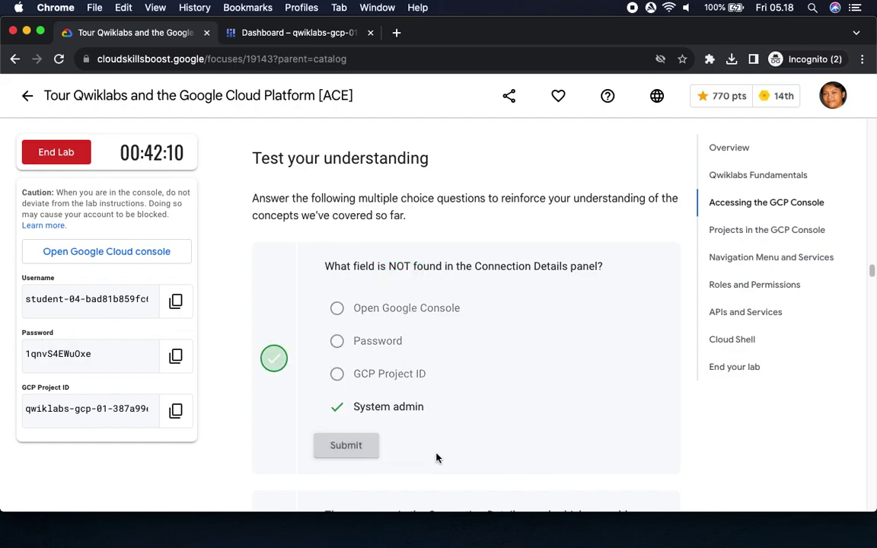
scroll(527, 449, down, 5)
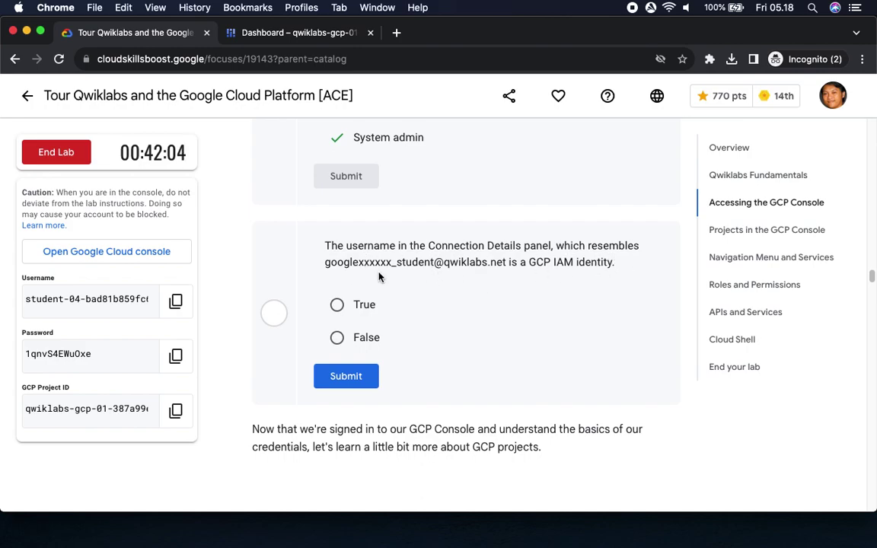
click(337, 304)
click(342, 378)
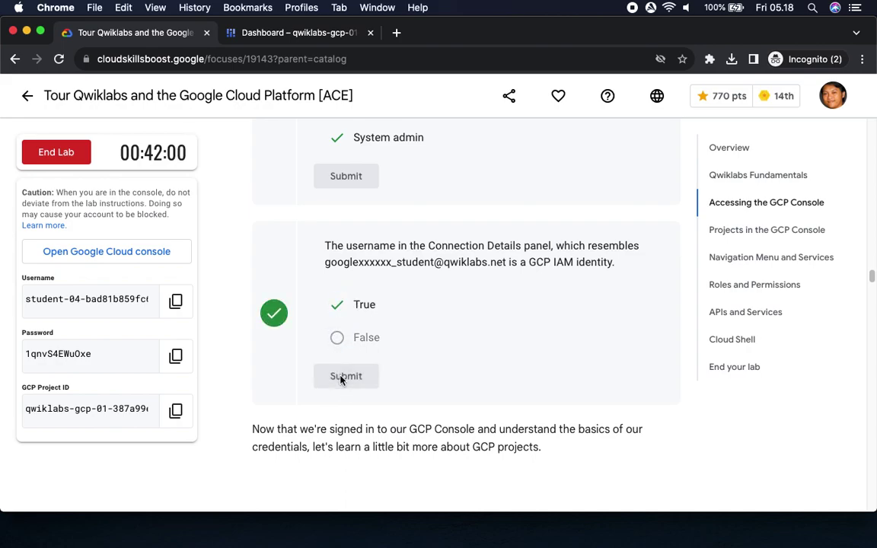
- Read the Projects in the GCP Console introduction and examine the project name, number and ID in the console's Project info card
scroll(342, 380, down, 3)
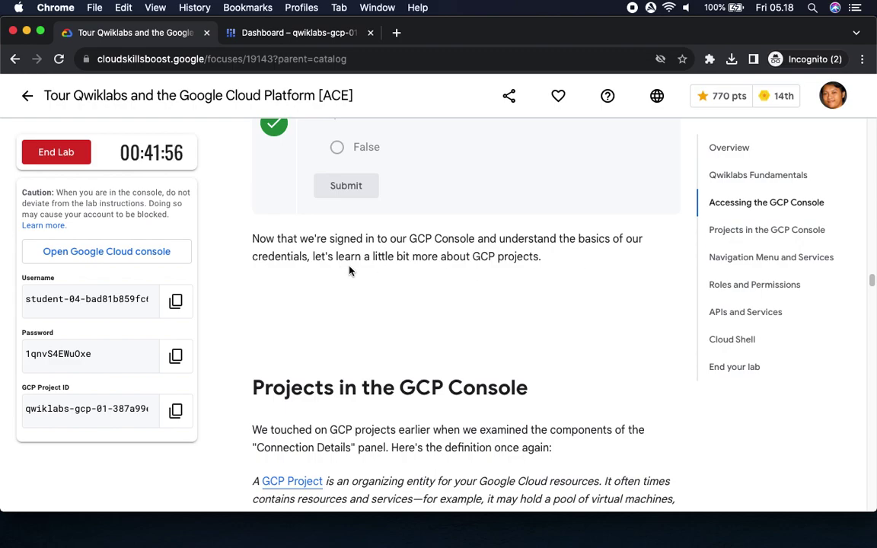
scroll(410, 290, down, 5)
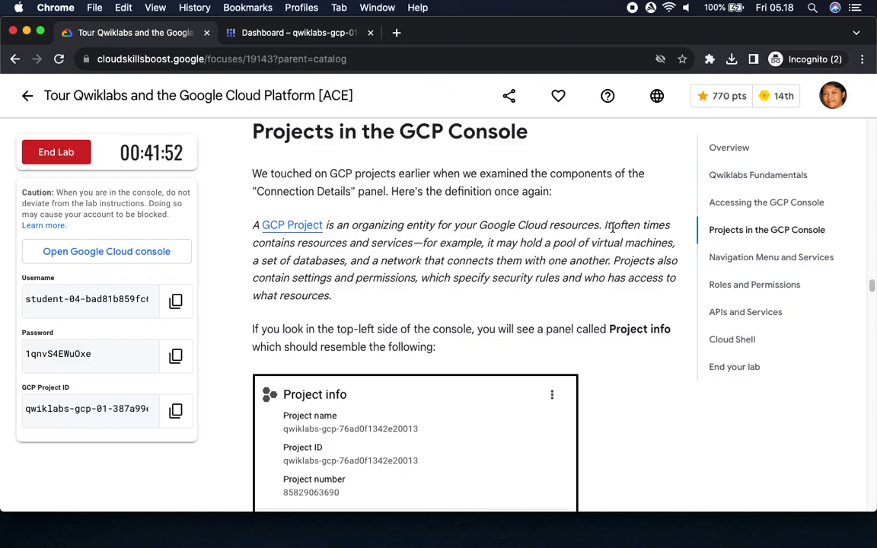
scroll(324, 266, down, 3)
drag(609, 214, 670, 214)
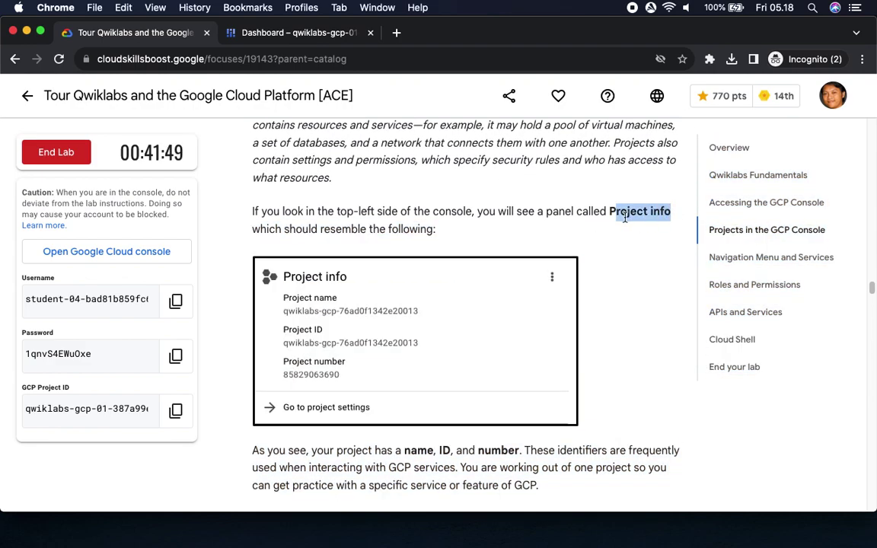
scroll(562, 214, down, 2)
click(283, 33)
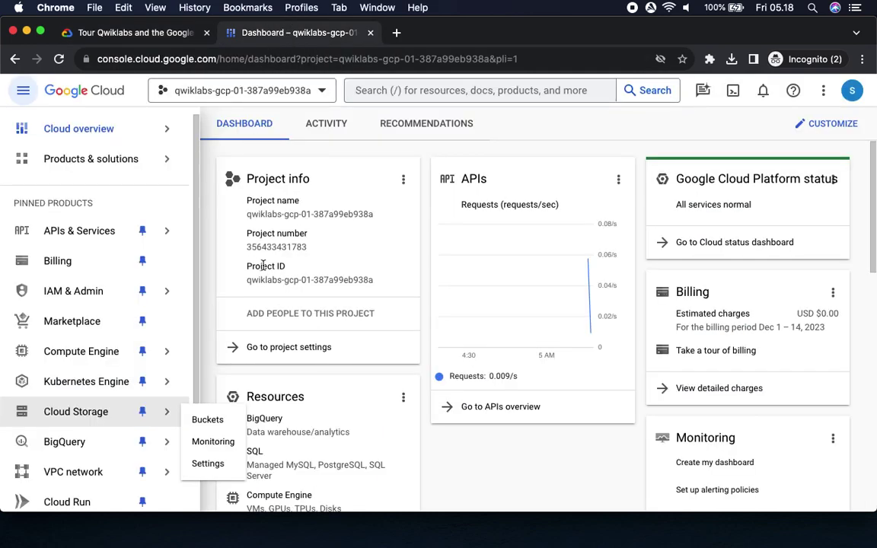
mouse_move(163, 382)
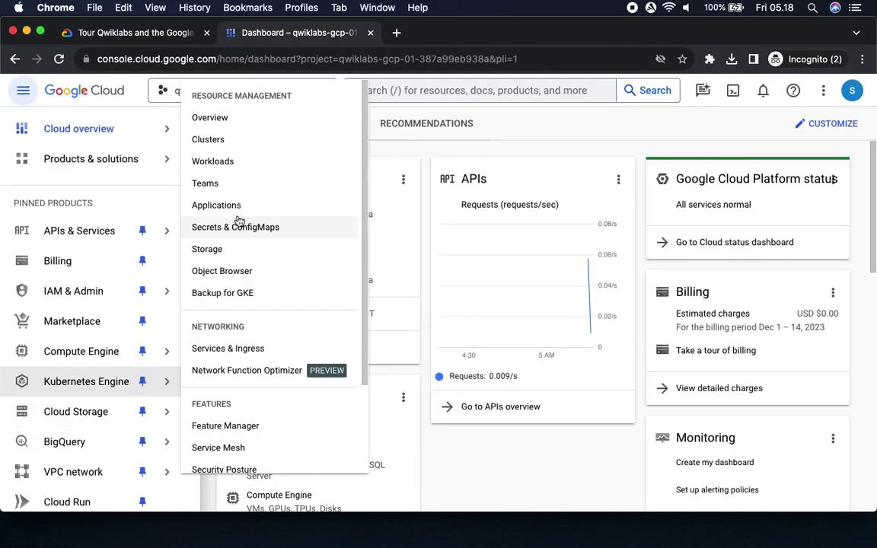
mouse_move(114, 149)
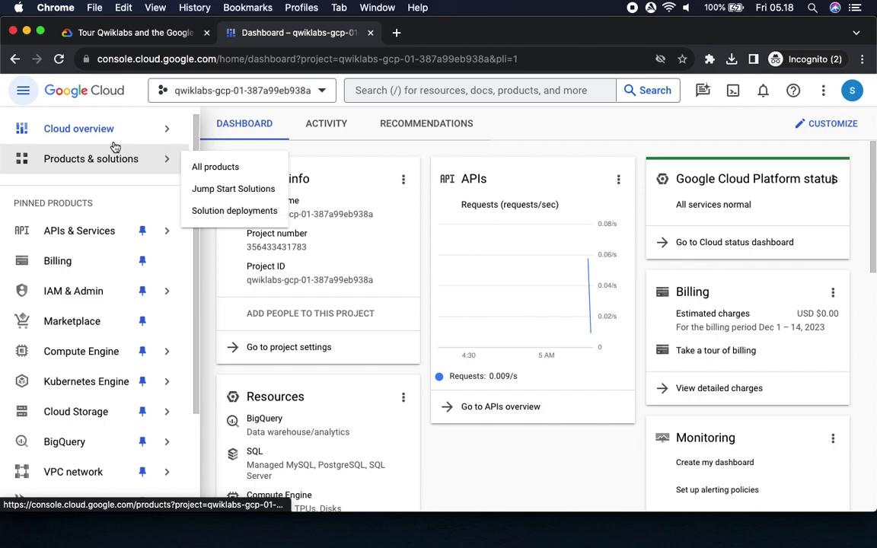
mouse_move(113, 131)
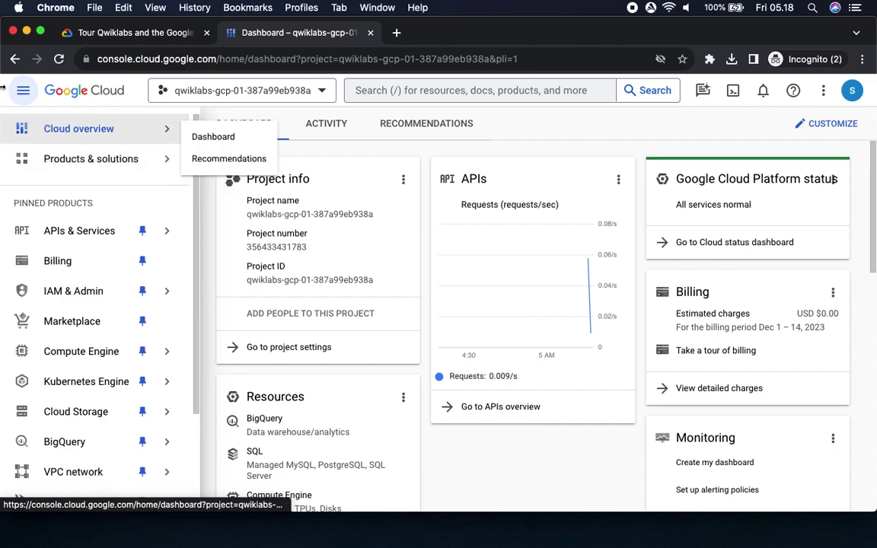
click(412, 150)
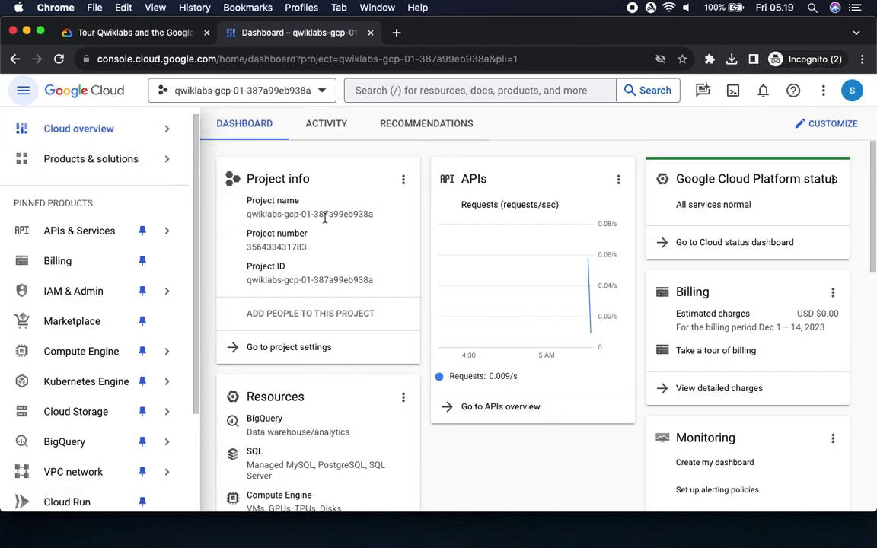
- Return to the lab page and read how projects are identified, how to list all projects, and what the Qwiklabs Resources project is for
click(136, 36)
scroll(396, 320, down, 5)
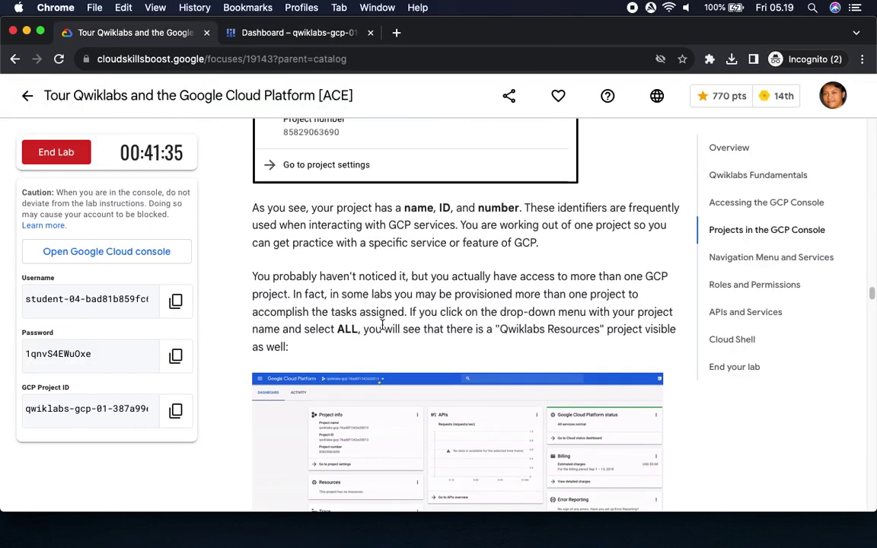
scroll(383, 325, down, 2)
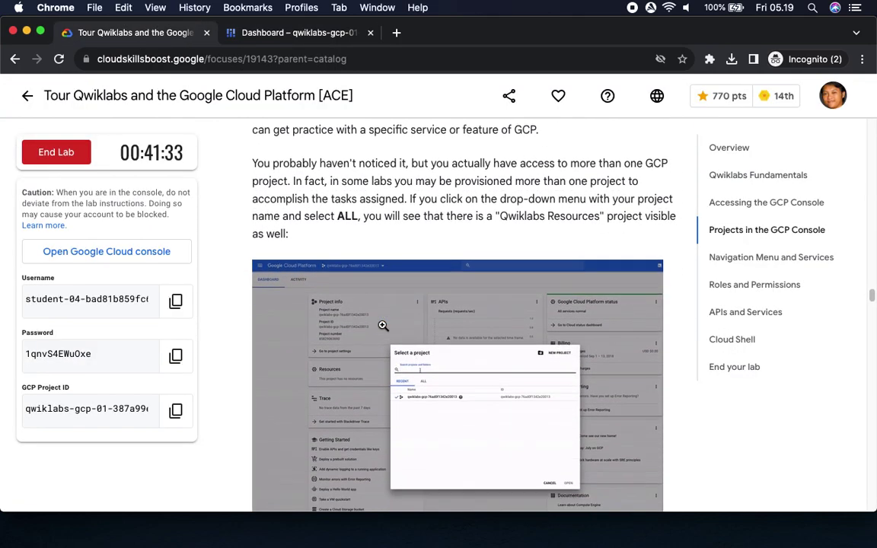
scroll(383, 325, down, 1)
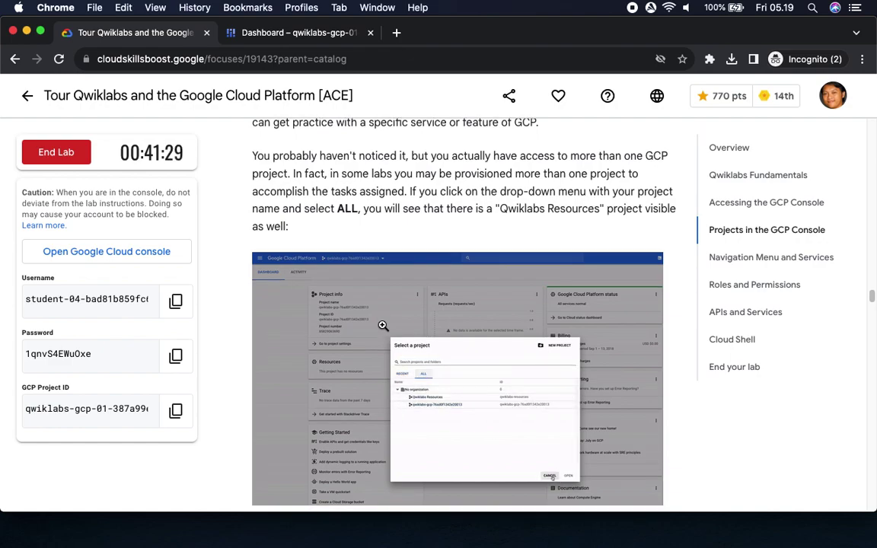
scroll(383, 325, down, 5)
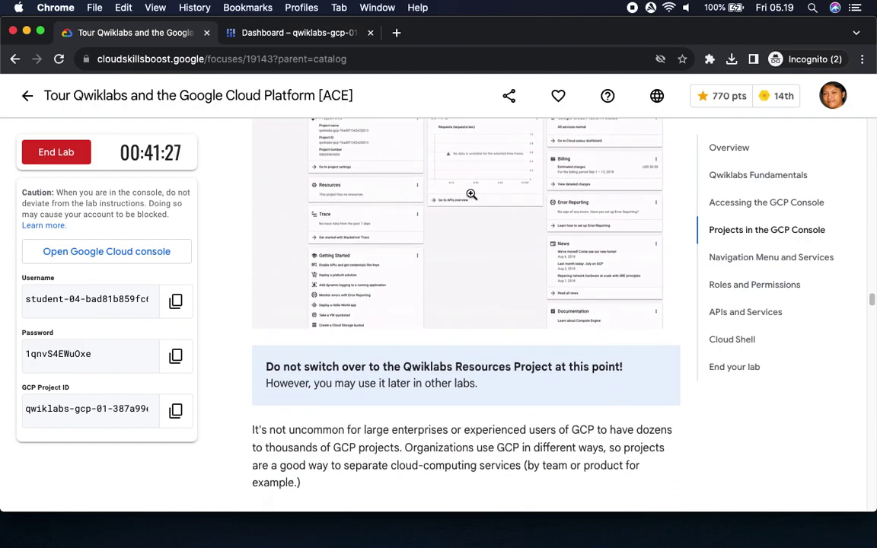
scroll(403, 315, down, 3)
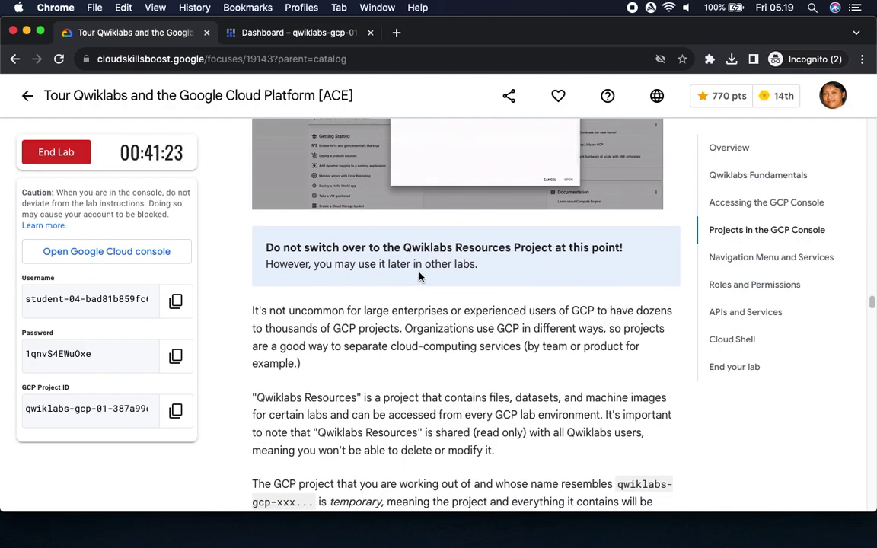
scroll(343, 275, down, 4)
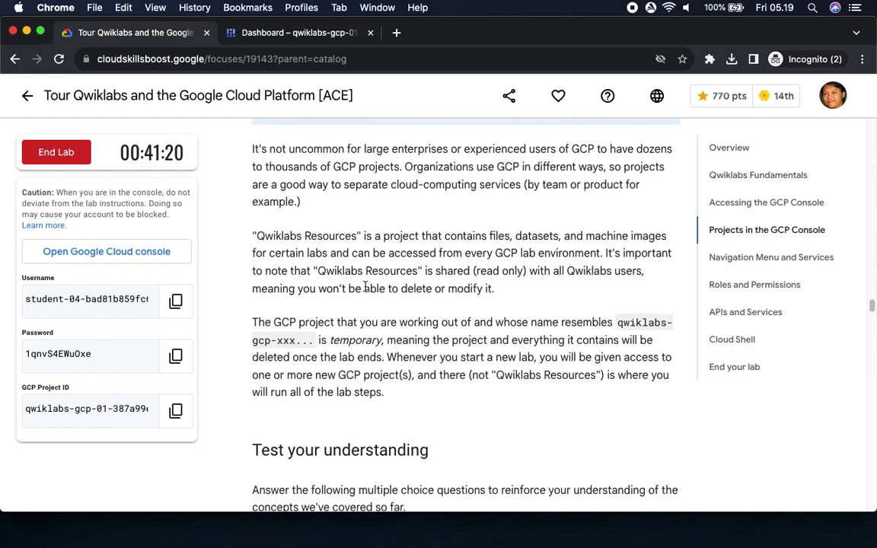
scroll(484, 281, down, 3)
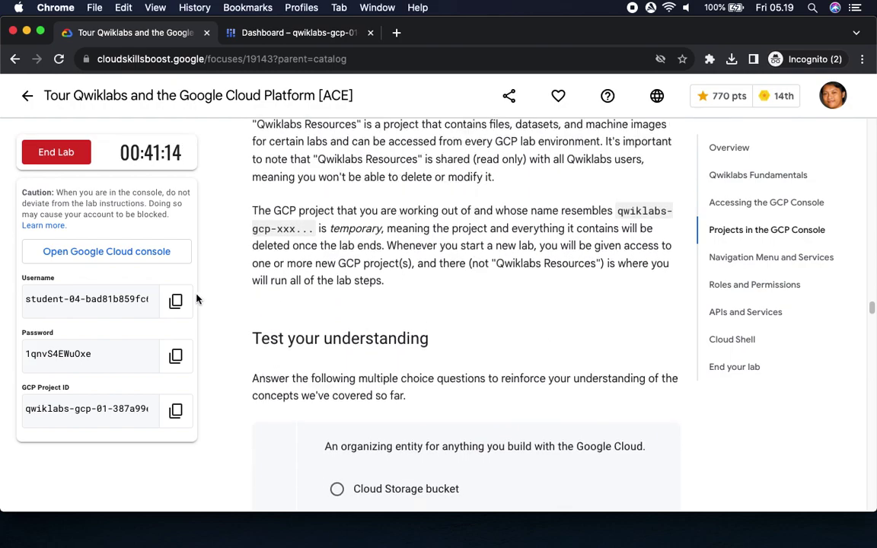
- Submit "GCP Project" for the question about an organizing entity for anything built with the Google Cloud
scroll(429, 359, down, 3)
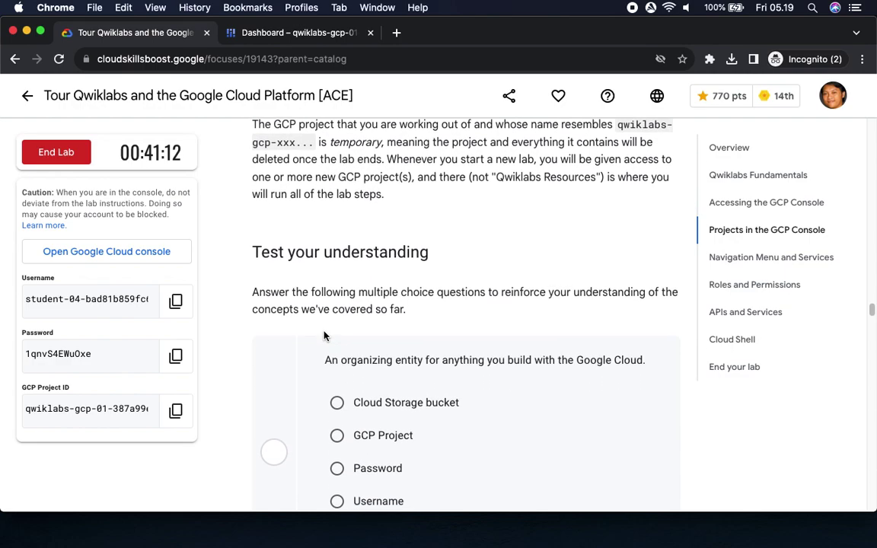
scroll(324, 333, down, 1)
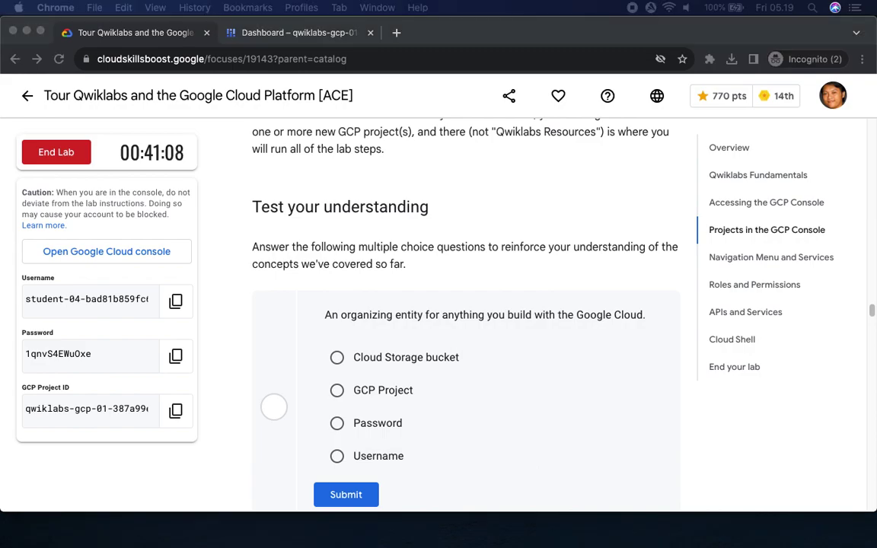
scroll(442, 335, down, 3)
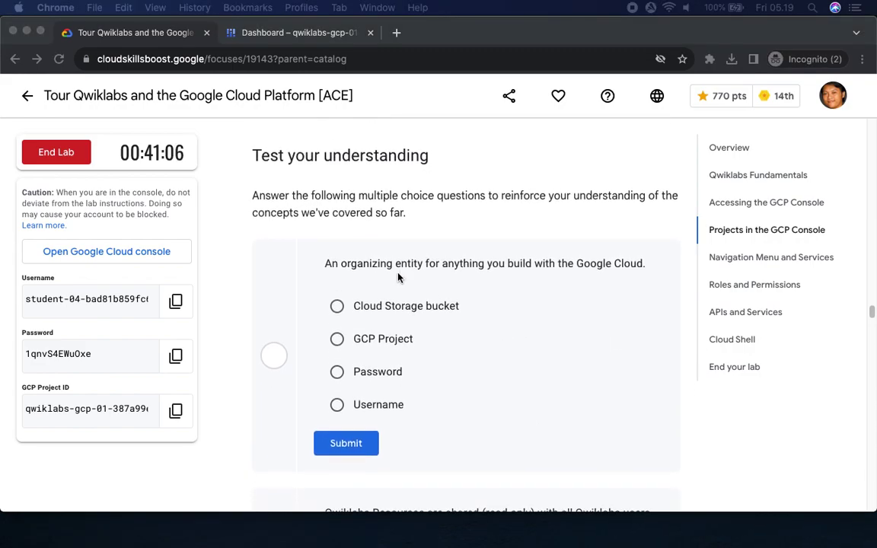
click(391, 265)
drag(390, 262, 442, 260)
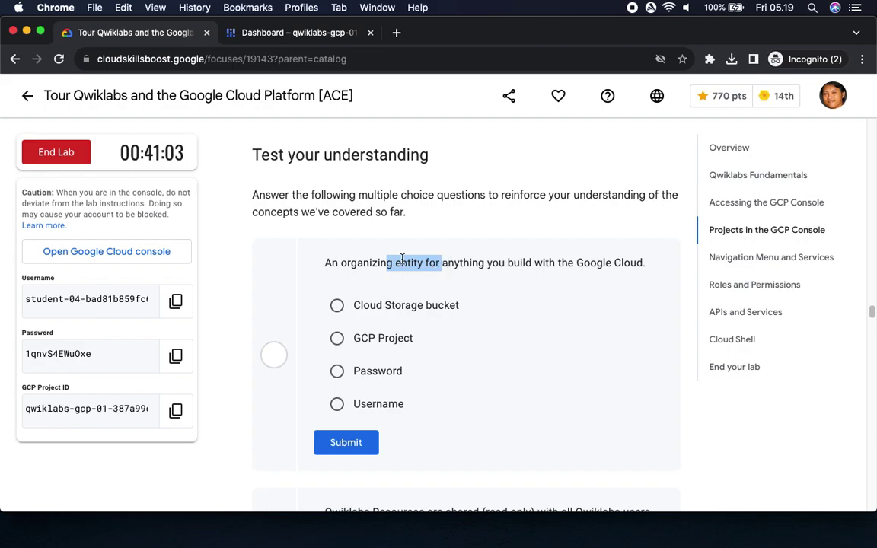
click(337, 339)
click(346, 442)
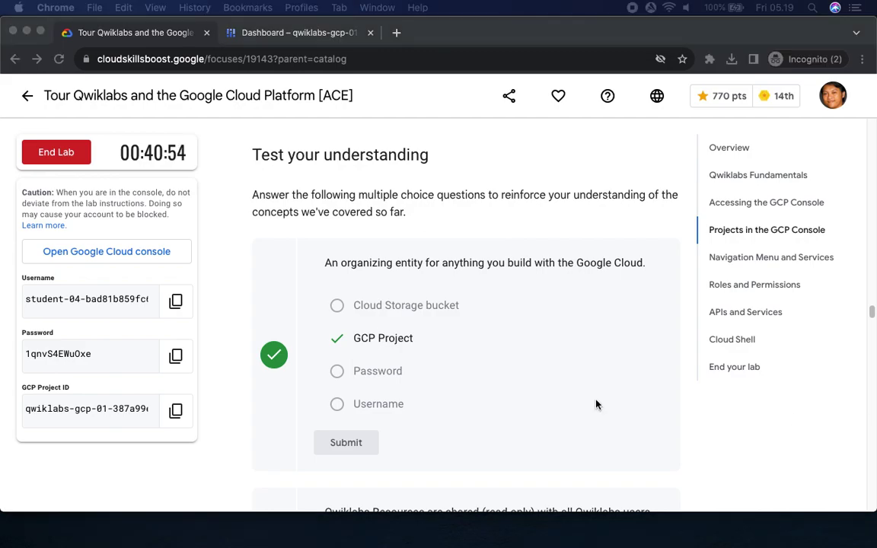
- Submit "True" for Qwiklabs Resources being shared read only and "False" for it being the project where all lab steps run
scroll(312, 375, down, 5)
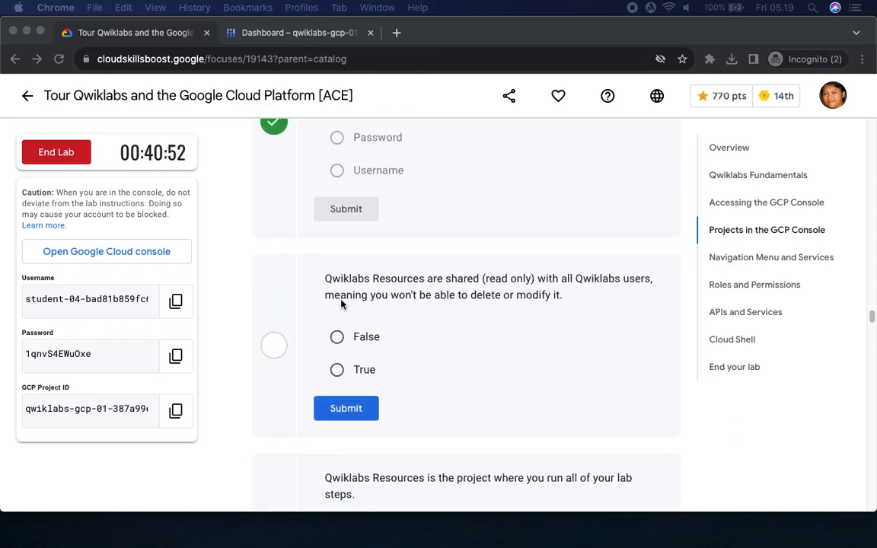
click(476, 277)
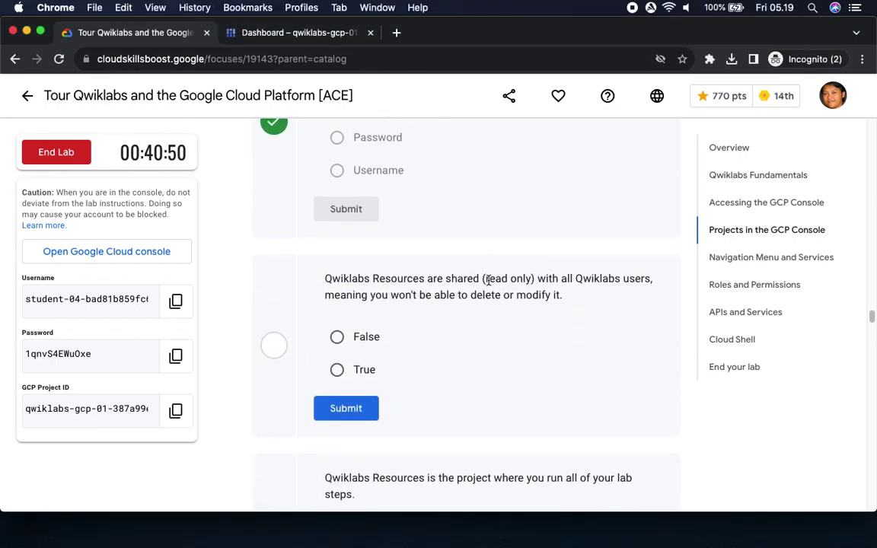
drag(486, 278, 554, 278)
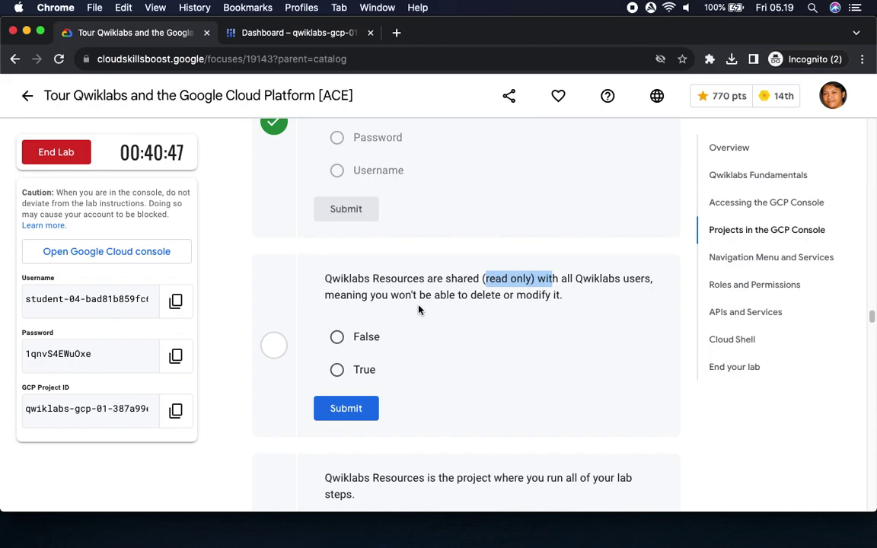
click(336, 373)
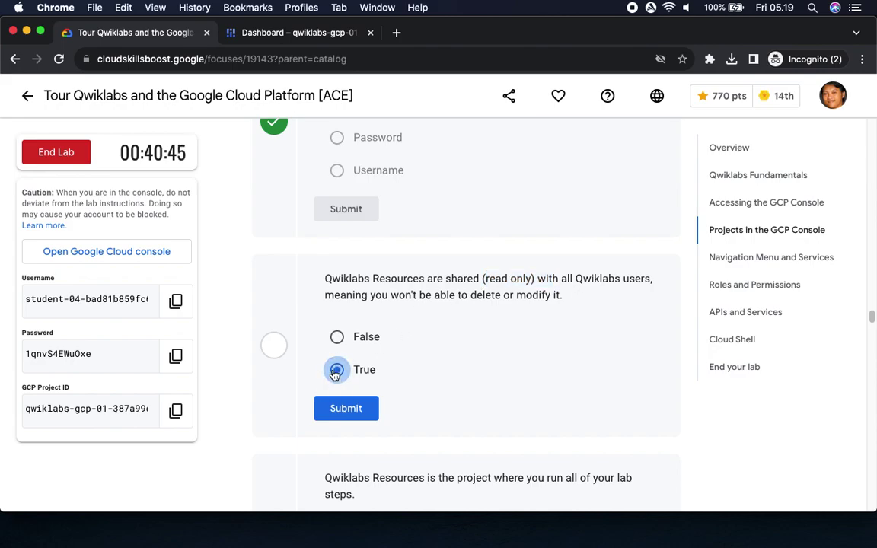
click(351, 406)
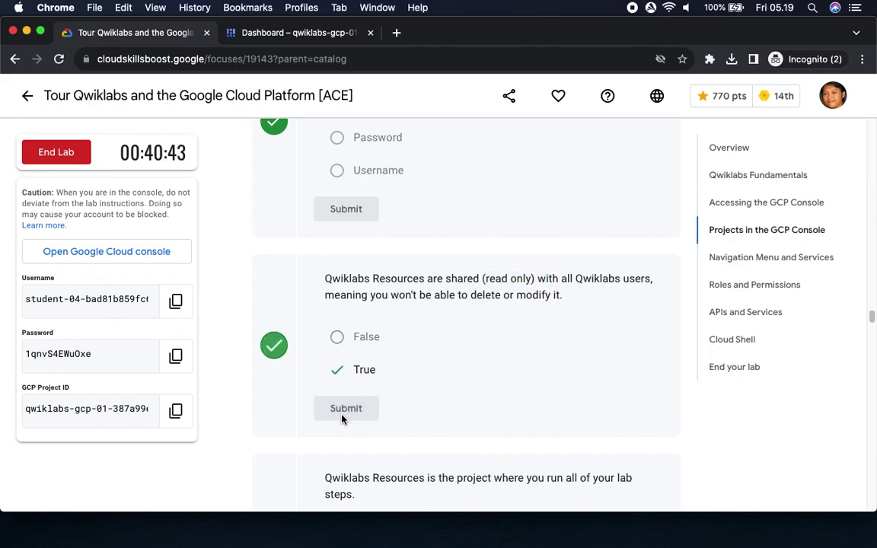
scroll(439, 415, down, 5)
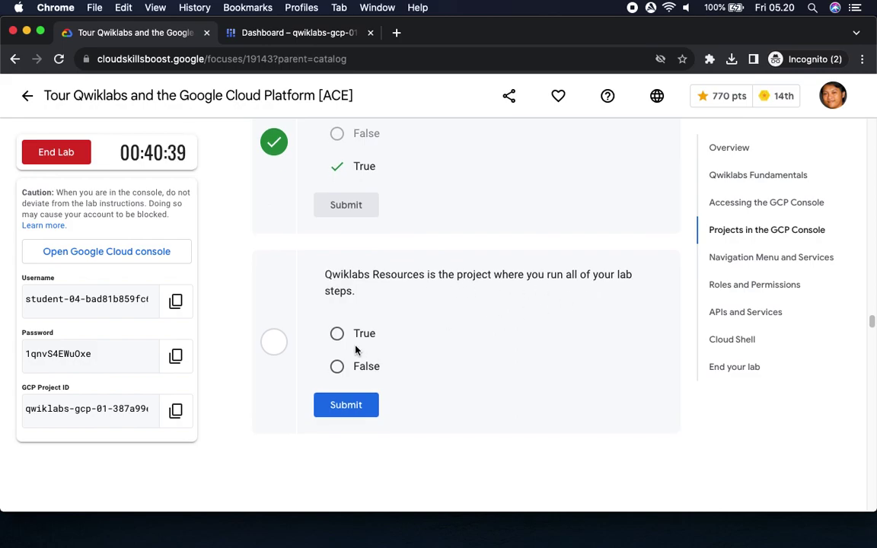
click(338, 365)
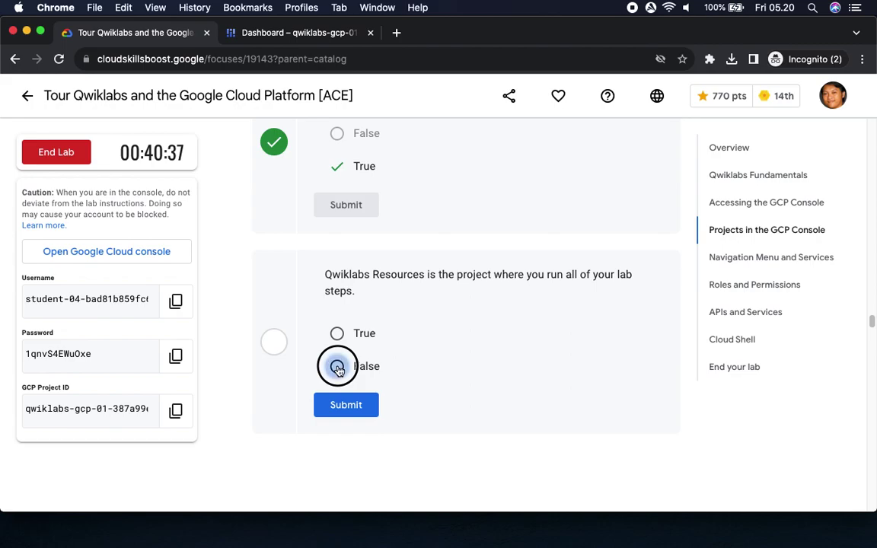
click(349, 405)
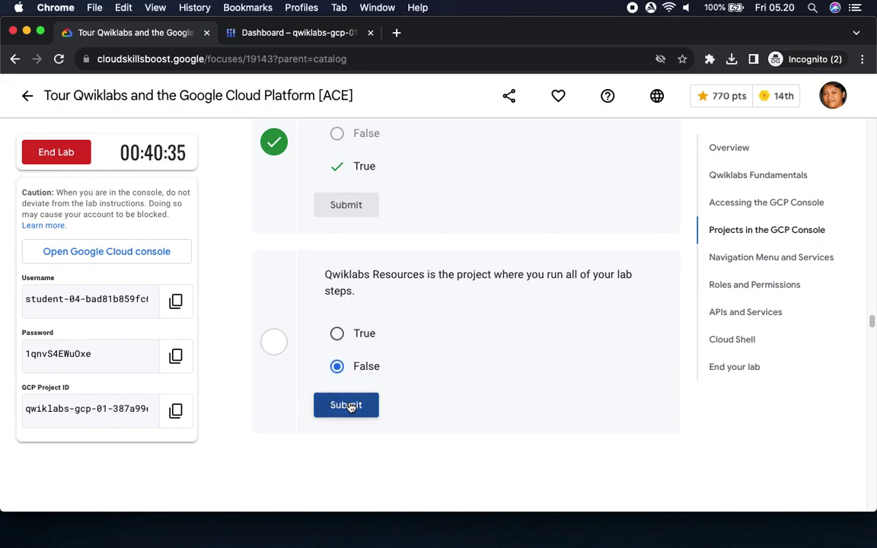
- Read the Navigation Menu and Services section on revealing the navigation menu and the types of services it offers
scroll(438, 416, down, 3)
scroll(423, 407, down, 5)
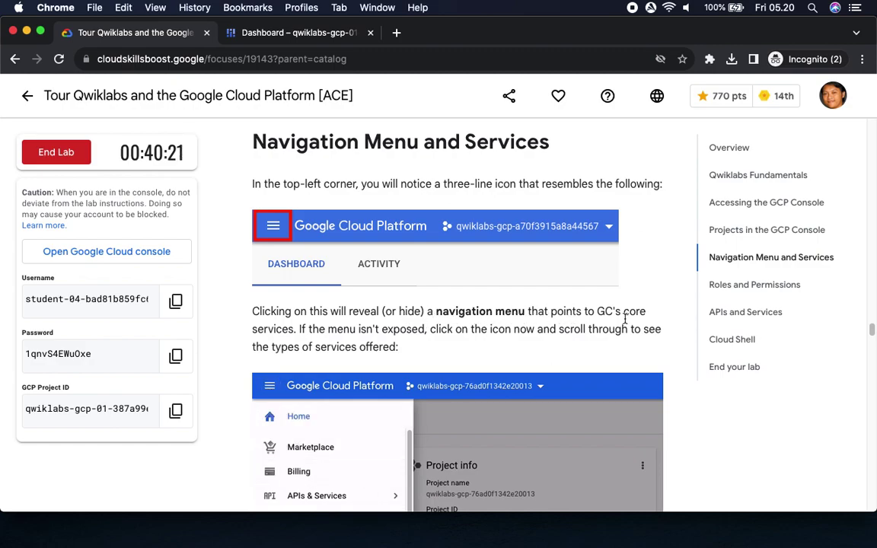
scroll(340, 323, down, 3)
scroll(328, 308, up, 4)
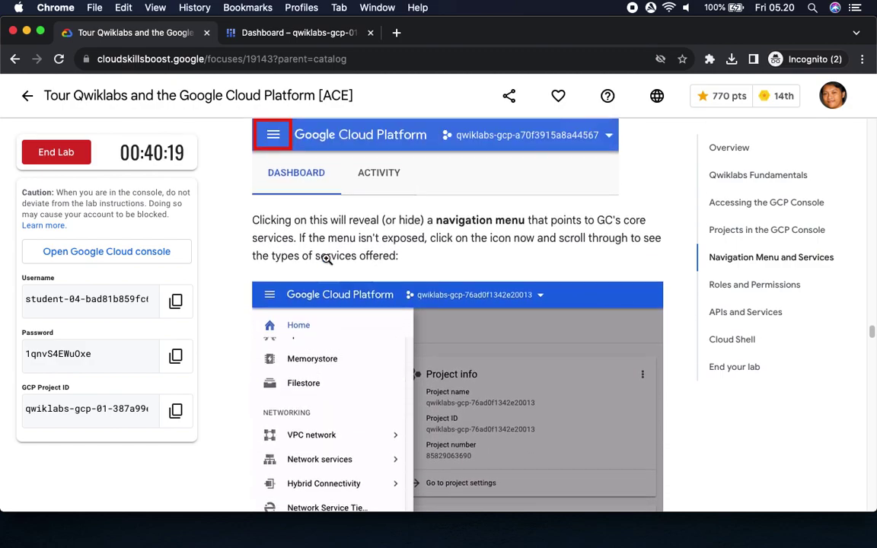
scroll(347, 381, down, 6)
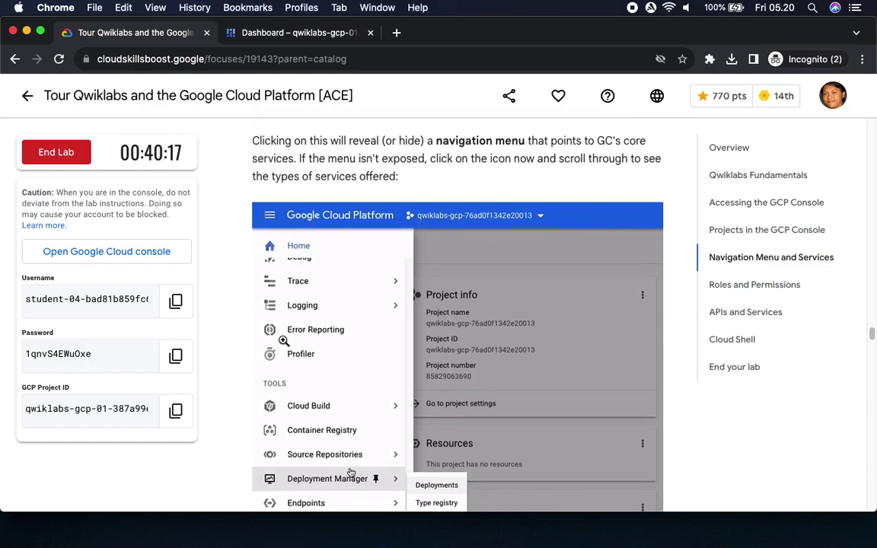
scroll(366, 411, down, 6)
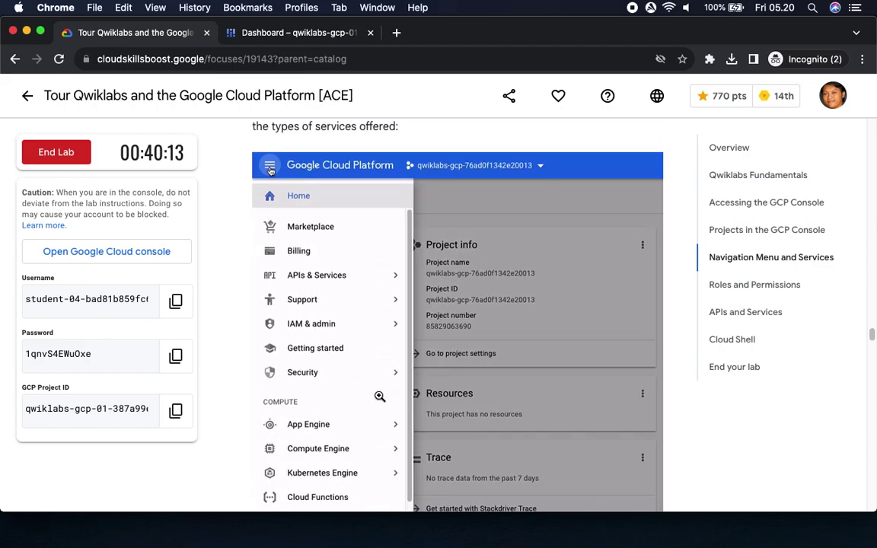
scroll(380, 397, down, 7)
scroll(320, 329, down, 2)
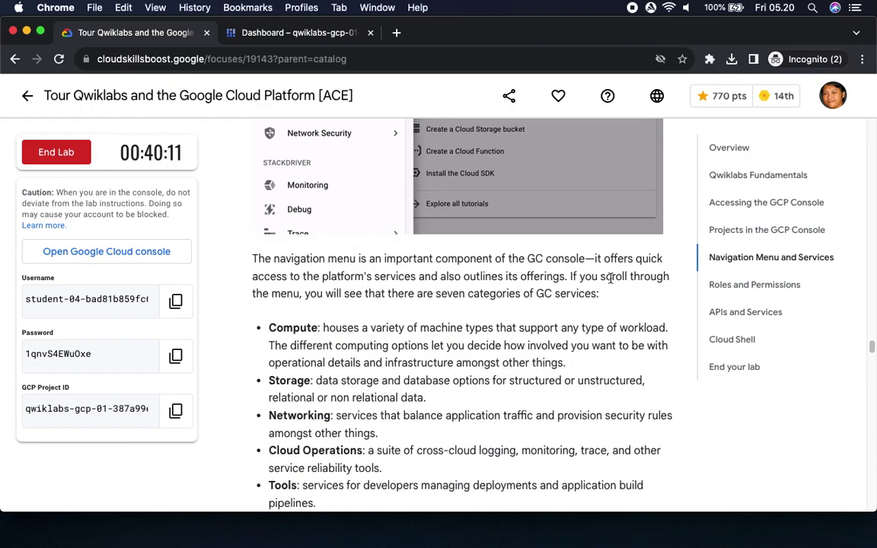
- Switch to the Google Cloud console, then hide and reveal its navigation menu
click(245, 33)
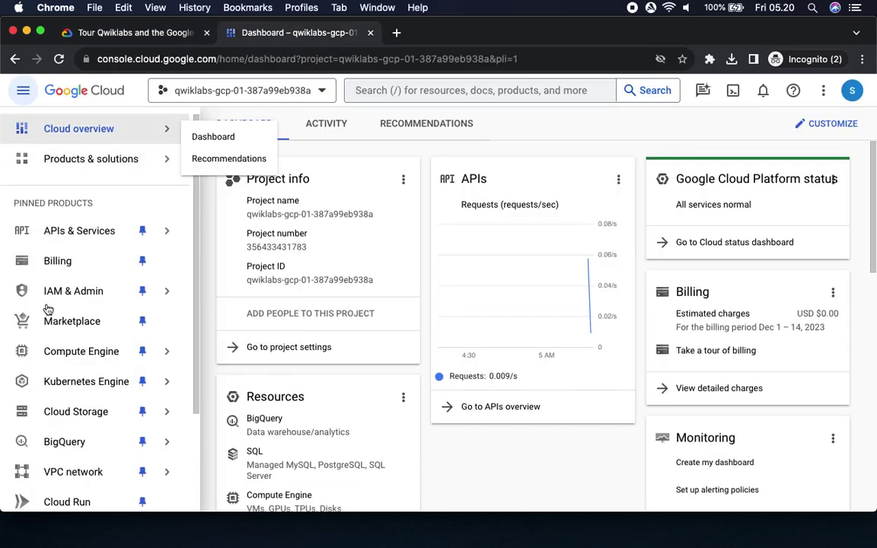
click(25, 92)
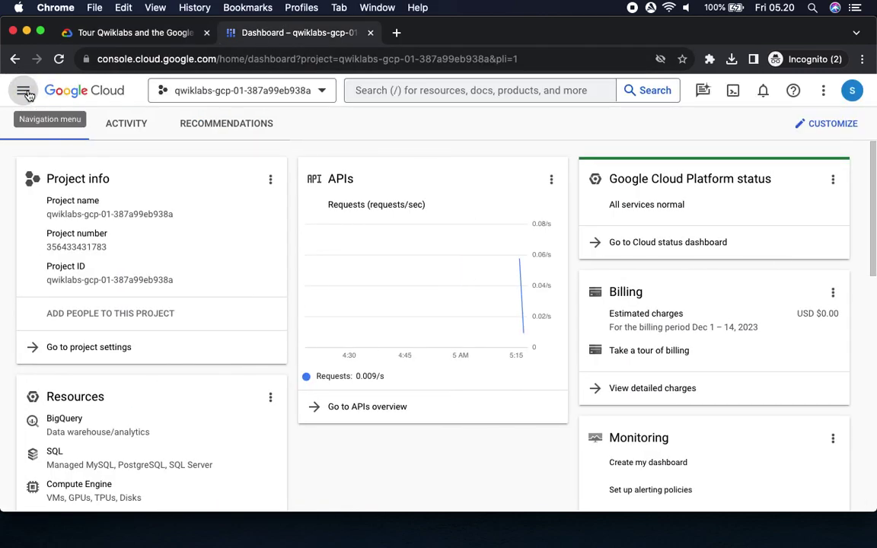
click(27, 93)
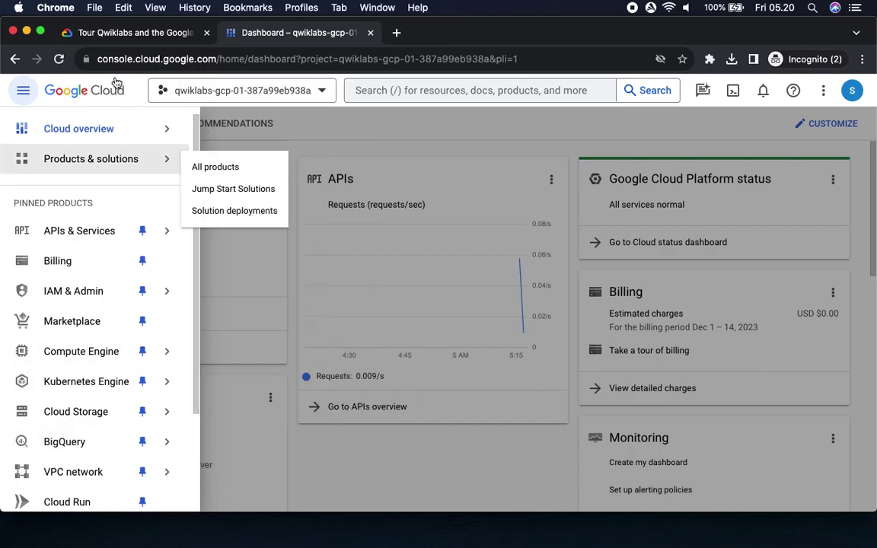
- Return to the lab page and read the service categories and the Roles and Permissions section on IAM and the viewer, editor and owner roles
click(123, 34)
scroll(318, 263, down, 3)
scroll(317, 263, down, 1)
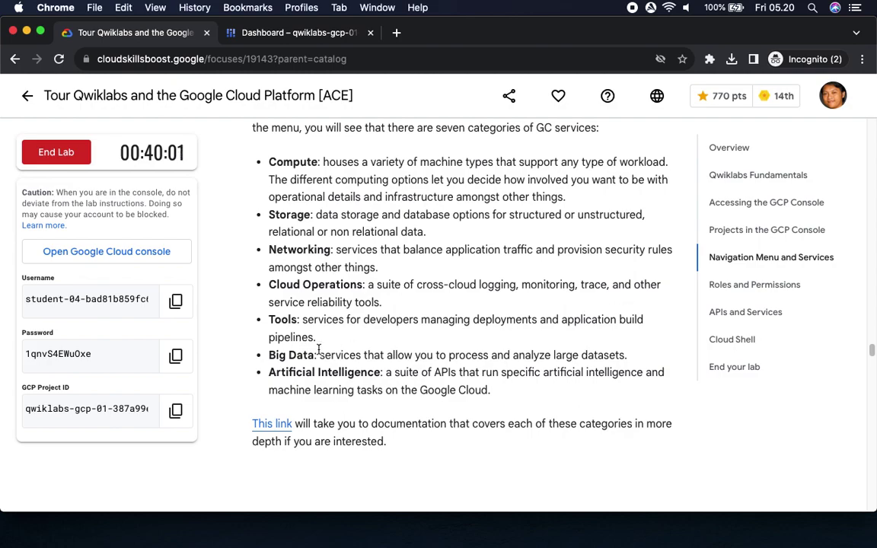
scroll(370, 439, down, 10)
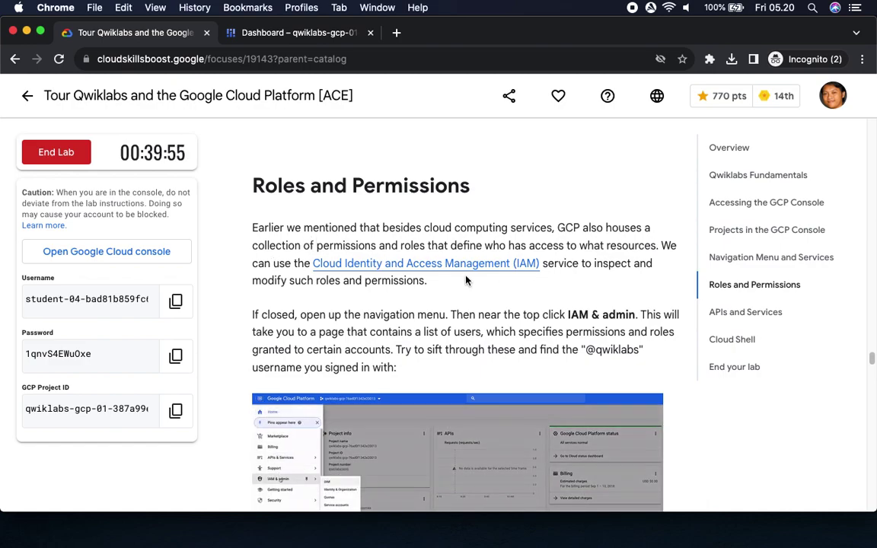
scroll(350, 368, down, 1)
scroll(351, 367, down, 5)
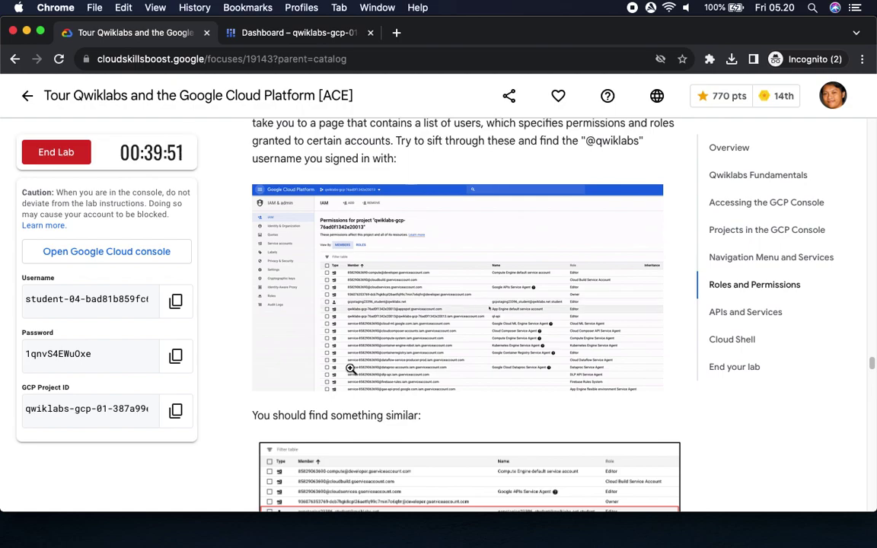
scroll(350, 369, down, 2)
scroll(351, 368, down, 3)
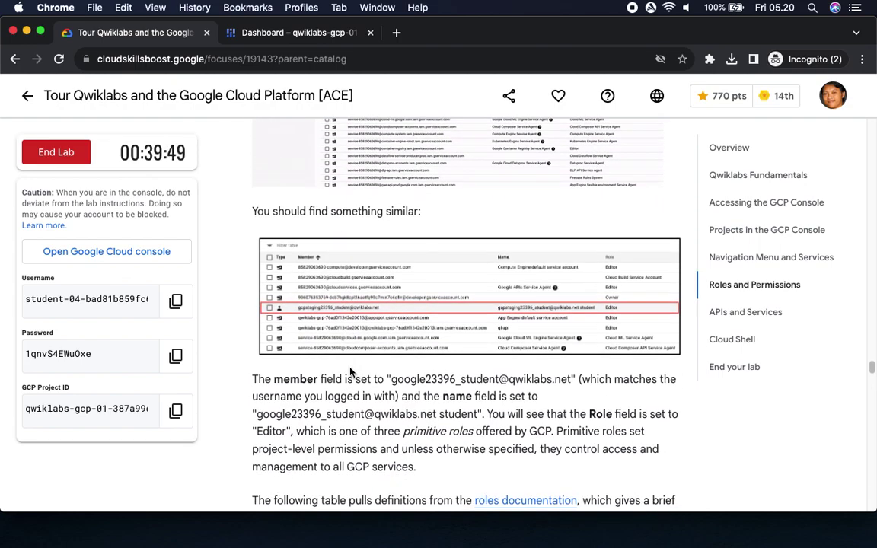
scroll(350, 371, down, 3)
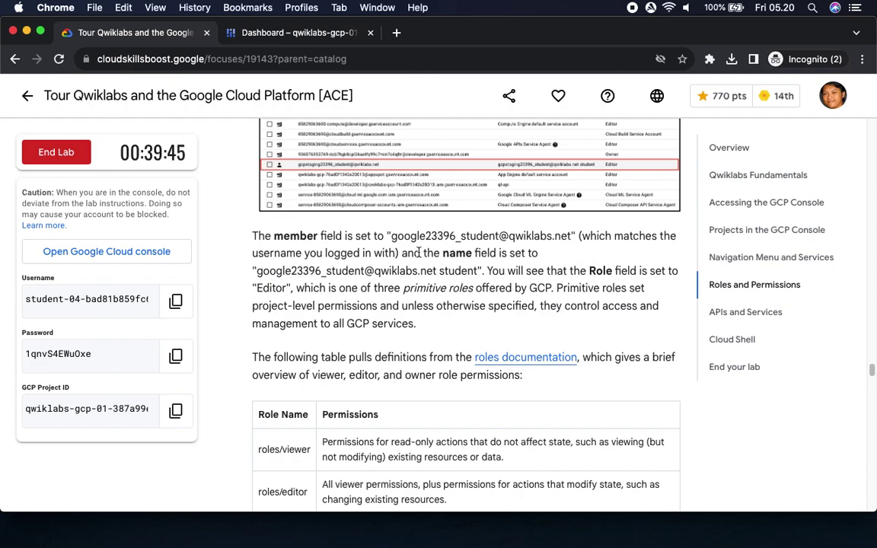
scroll(280, 398, down, 5)
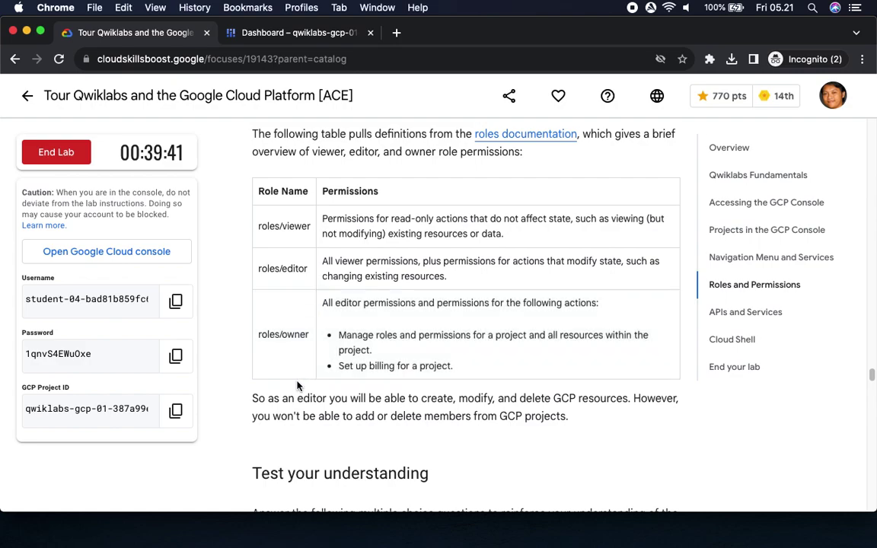
scroll(270, 348, up, 15)
scroll(503, 259, up, 1)
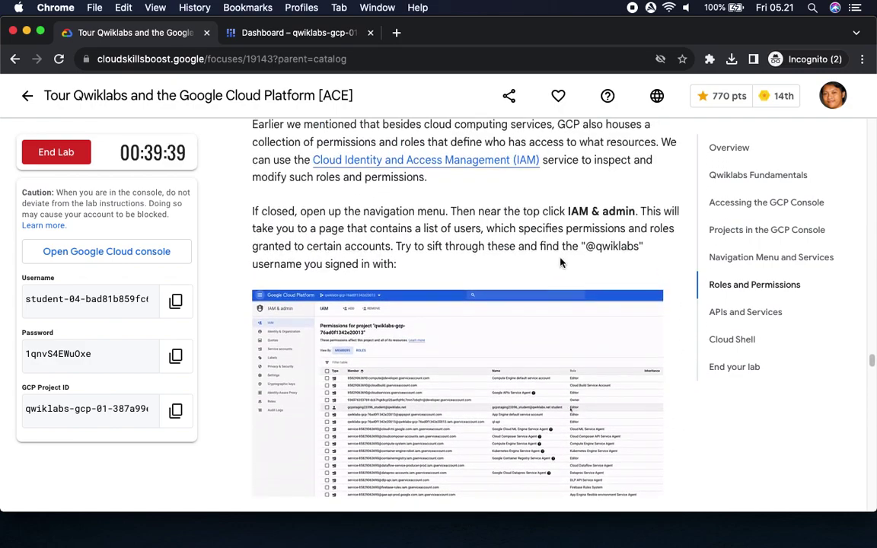
click(284, 32)
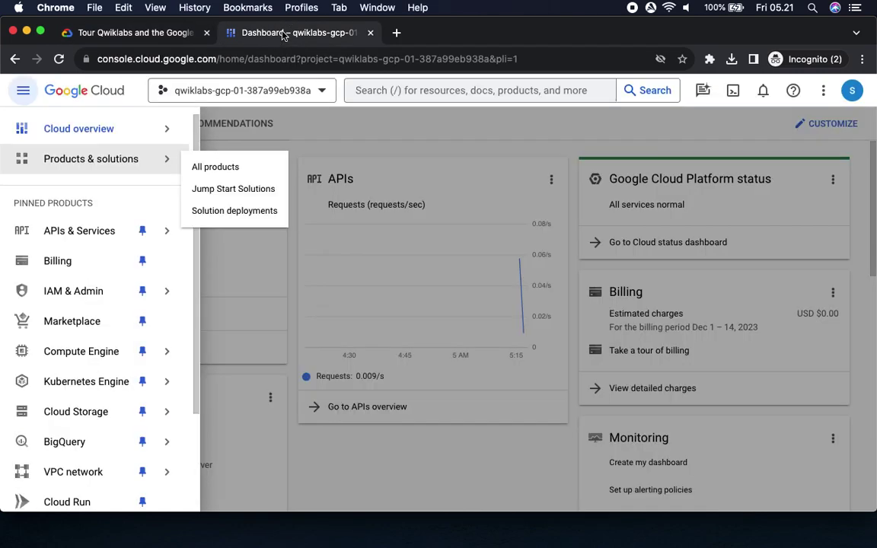
click(63, 292)
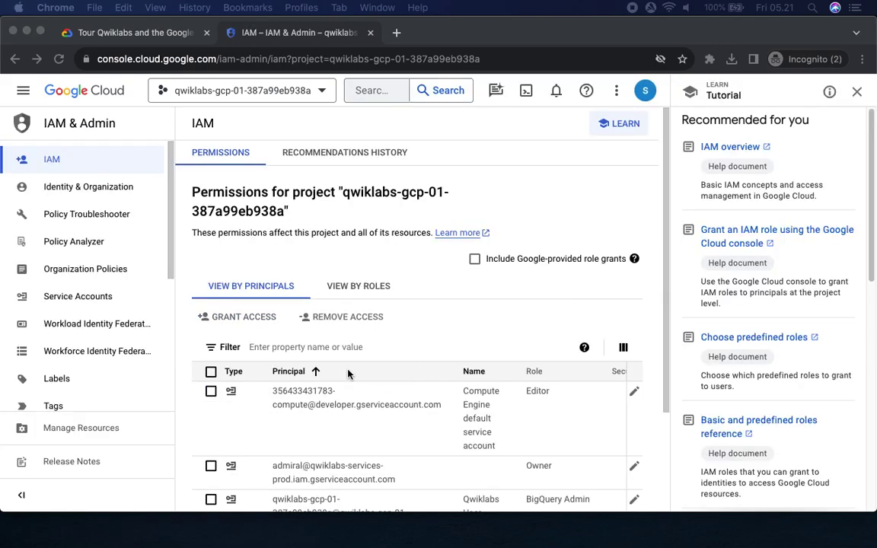
scroll(385, 309, down, 3)
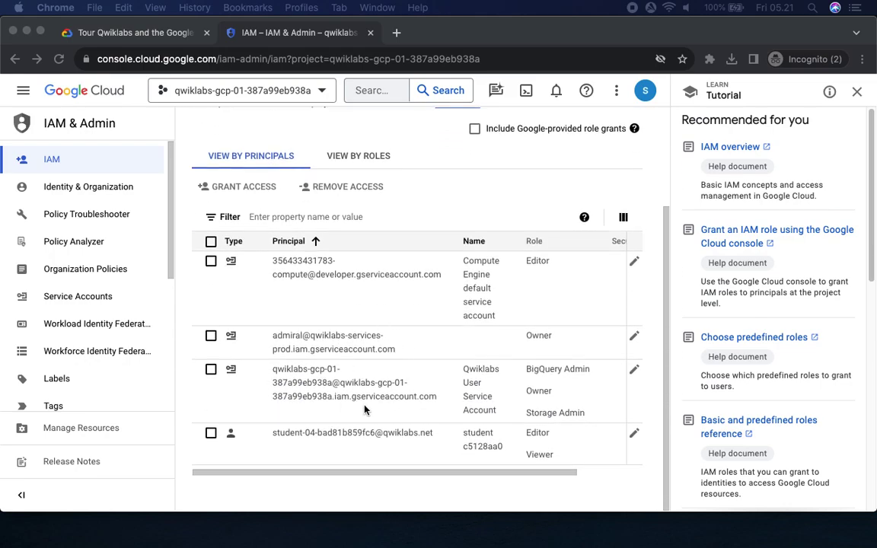
click(120, 35)
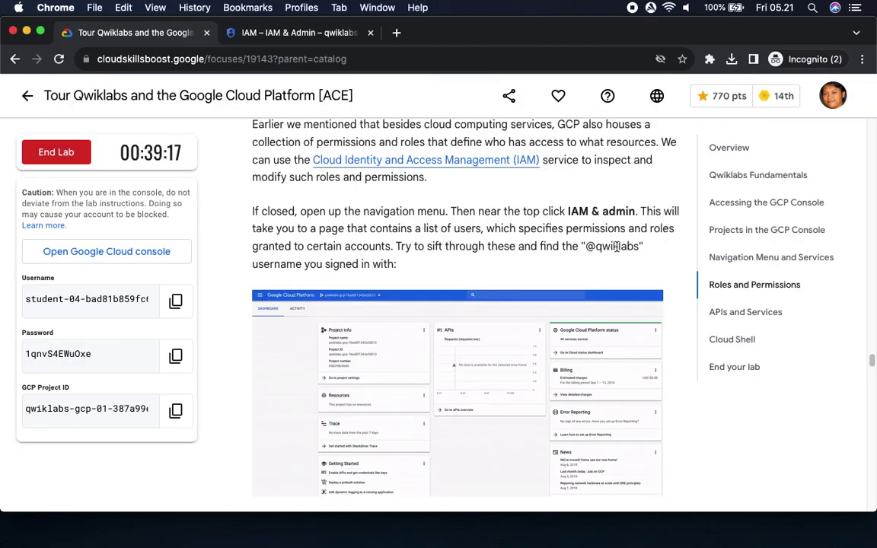
scroll(419, 333, down, 5)
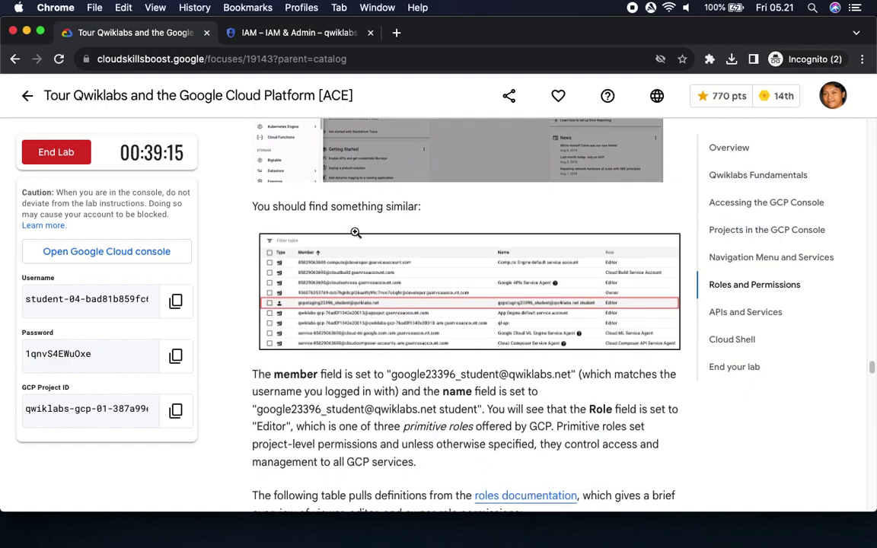
click(305, 34)
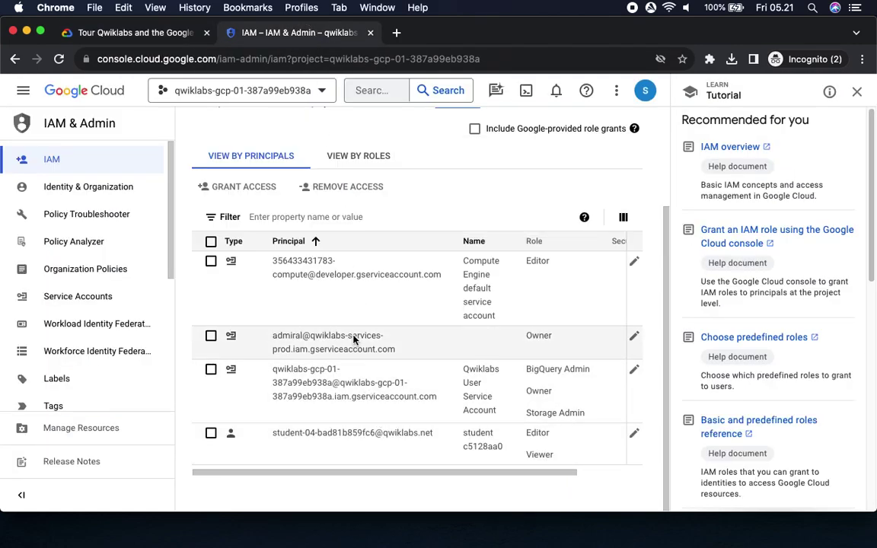
- Return to the lab page and read the explanation of primitive roles and the viewer, editor and owner permissions table
click(131, 32)
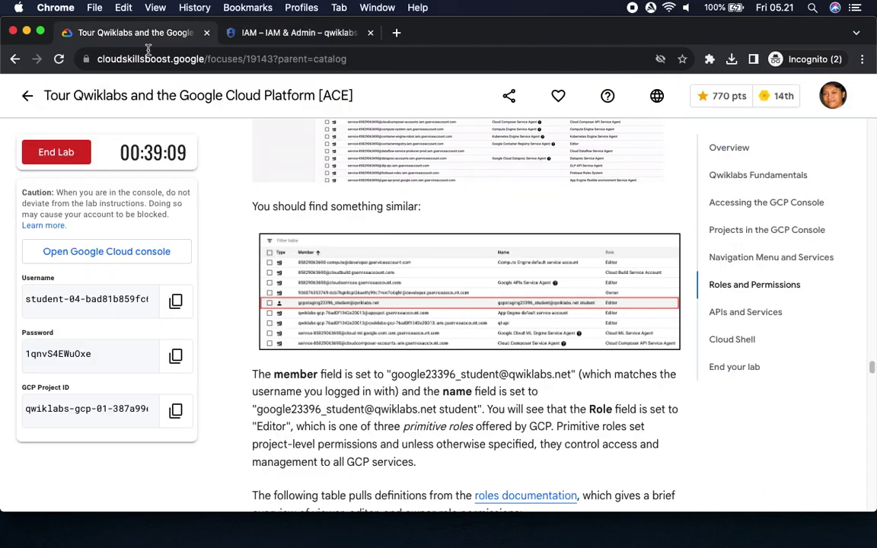
scroll(326, 337, down, 2)
scroll(595, 248, down, 1)
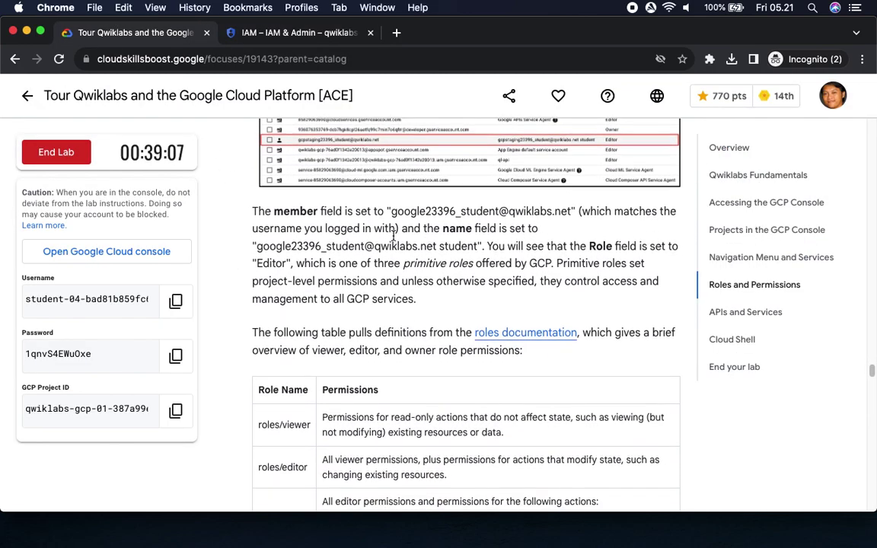
scroll(539, 260, down, 2)
scroll(538, 260, down, 5)
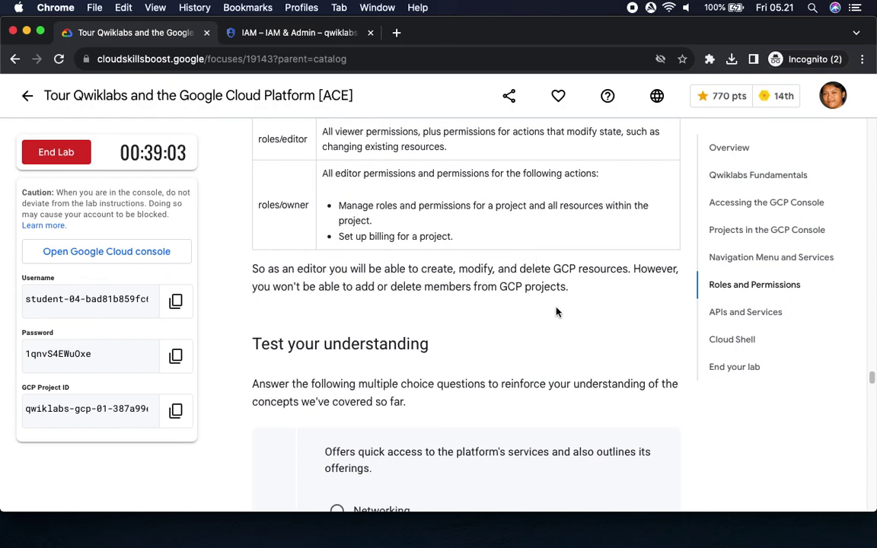
- Submit "Navigation menu" for what offers quick access to the platform's services and "True" for primitive roles setting project-level permissions
scroll(537, 319, down, 4)
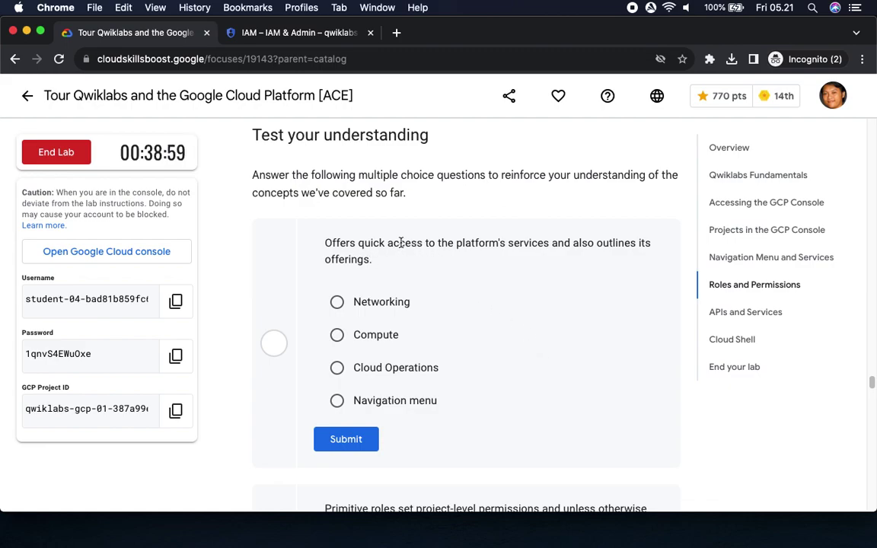
drag(368, 243, 423, 243)
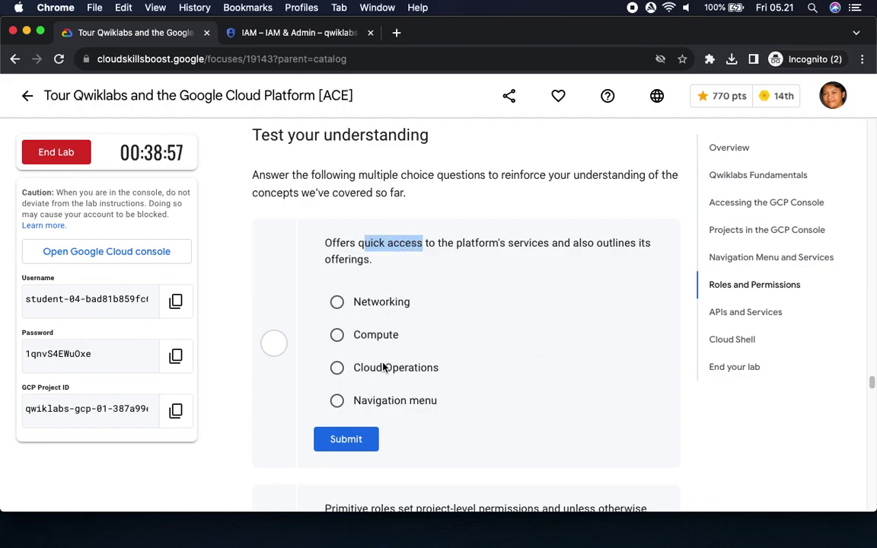
click(337, 402)
click(347, 441)
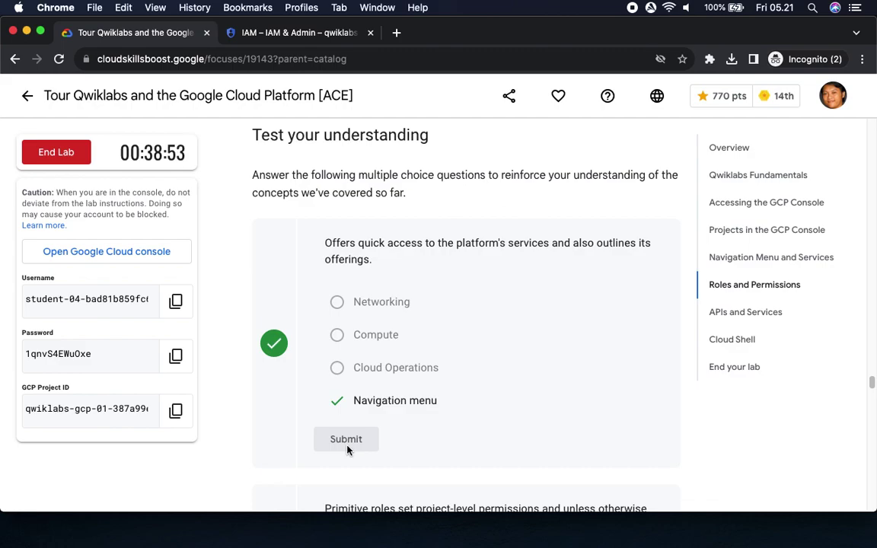
scroll(347, 449, down, 5)
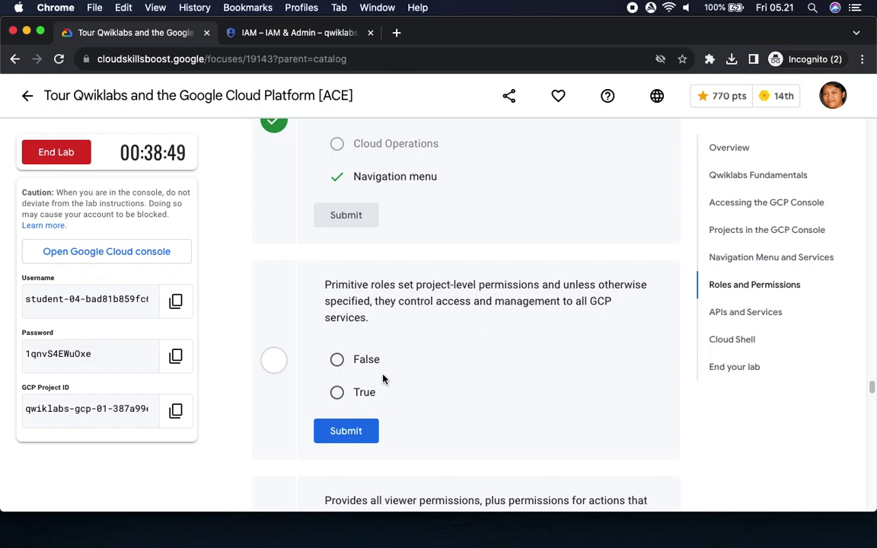
click(337, 392)
click(347, 436)
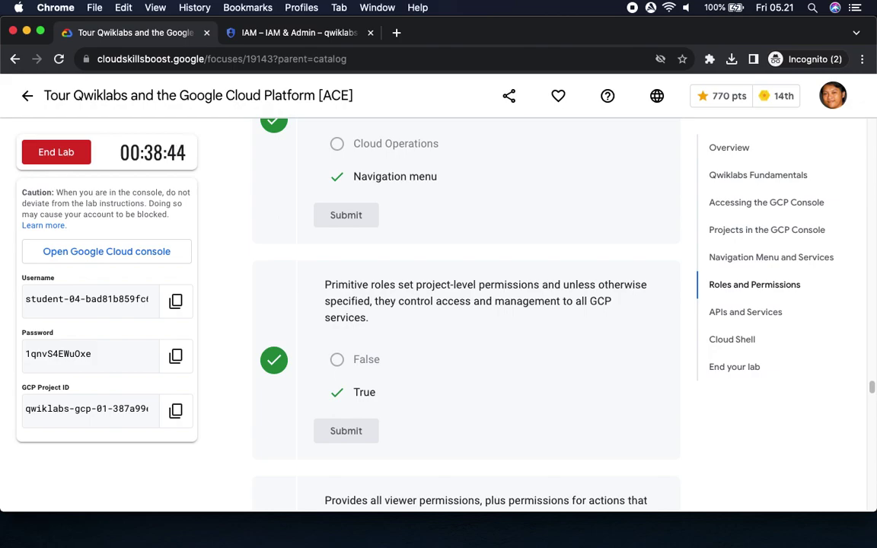
- Submit "Editor role" for the question on all viewer permissions plus permissions for actions that modify state
scroll(527, 384, down, 5)
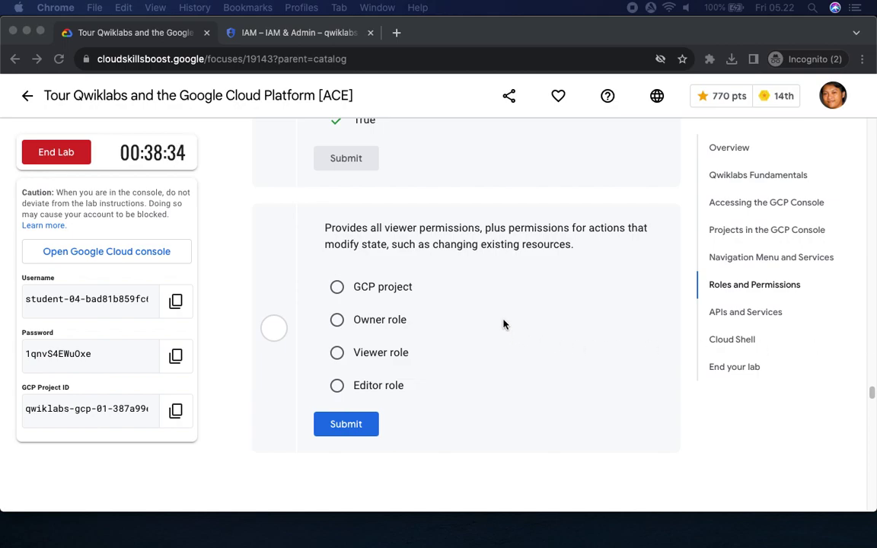
click(439, 233)
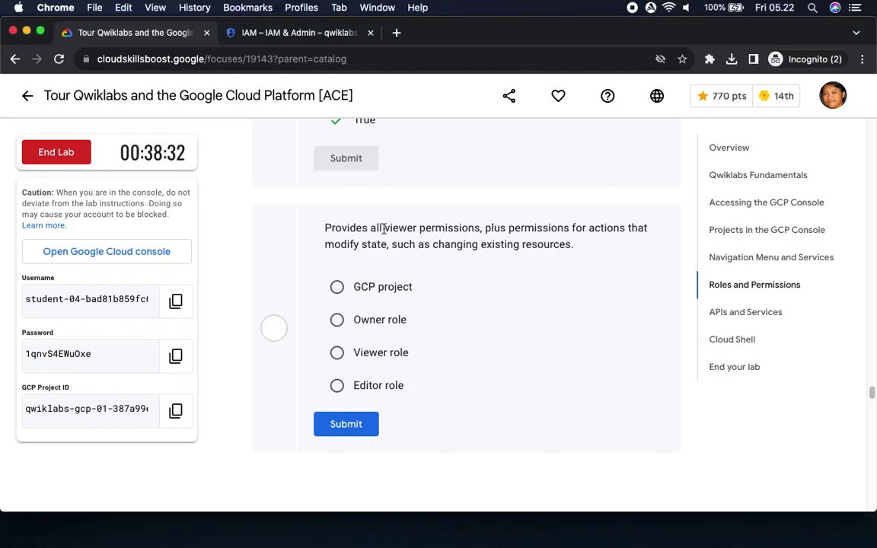
drag(372, 228, 443, 227)
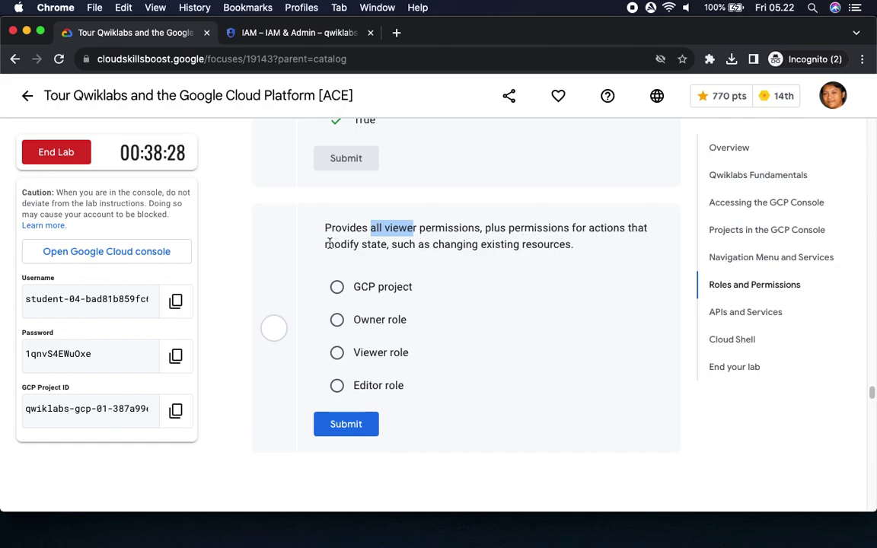
drag(318, 244, 374, 245)
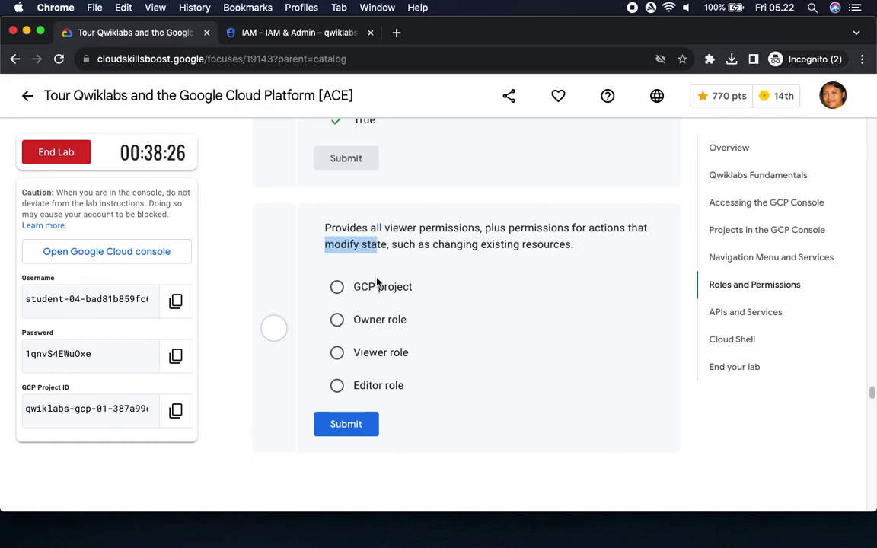
click(337, 385)
click(351, 420)
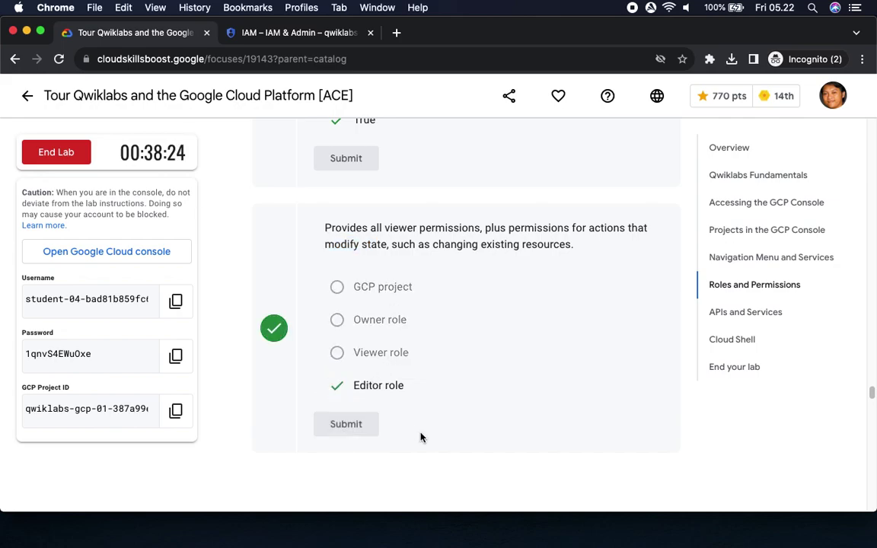
- Read the APIs and Services section on Google Cloud APIs and how to reach the API Library
scroll(421, 436, down, 2)
scroll(421, 438, down, 5)
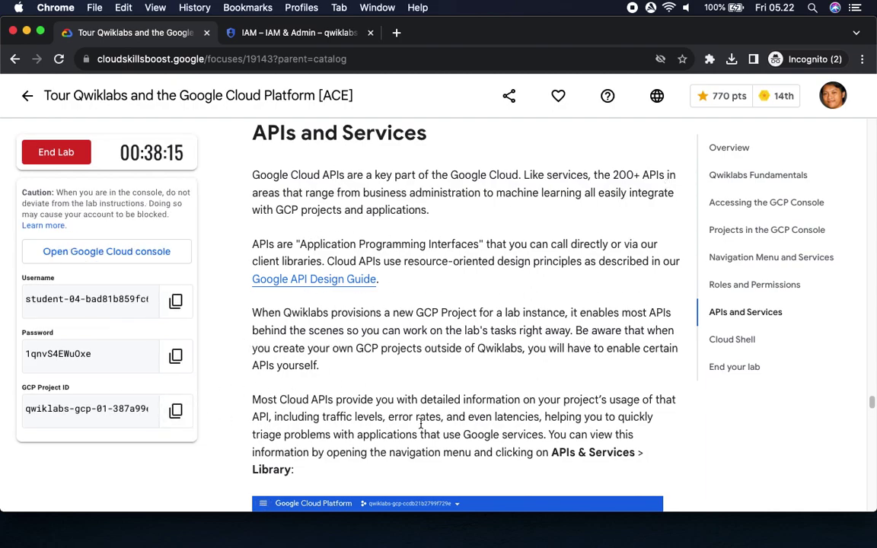
scroll(396, 454, down, 5)
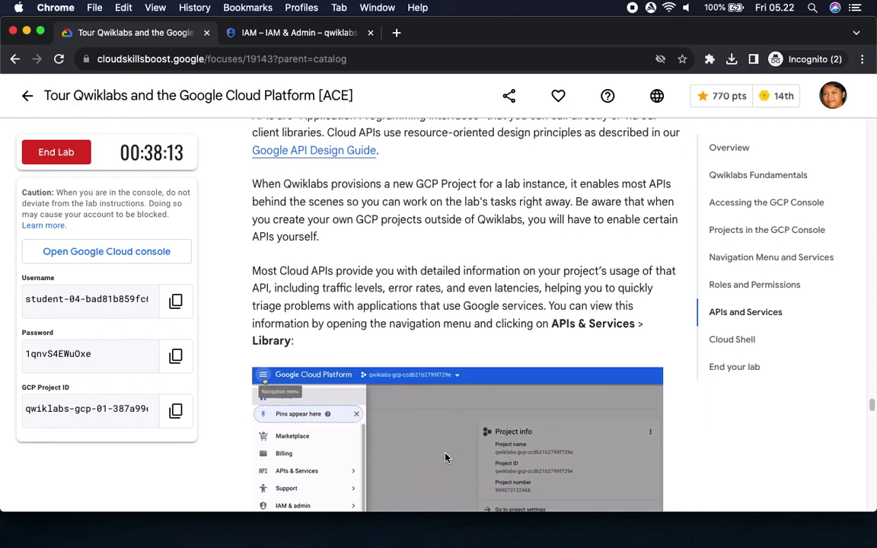
scroll(282, 447, down, 4)
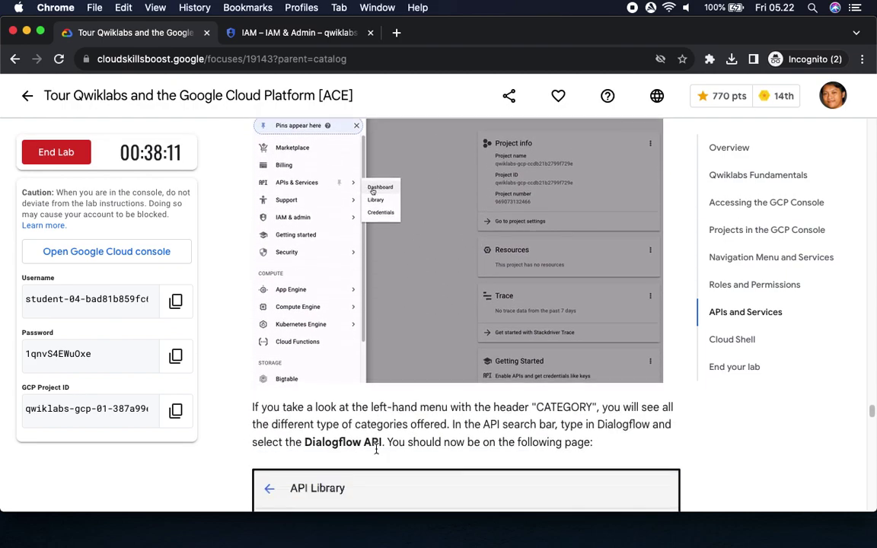
scroll(375, 413, up, 2)
scroll(375, 413, up, 3)
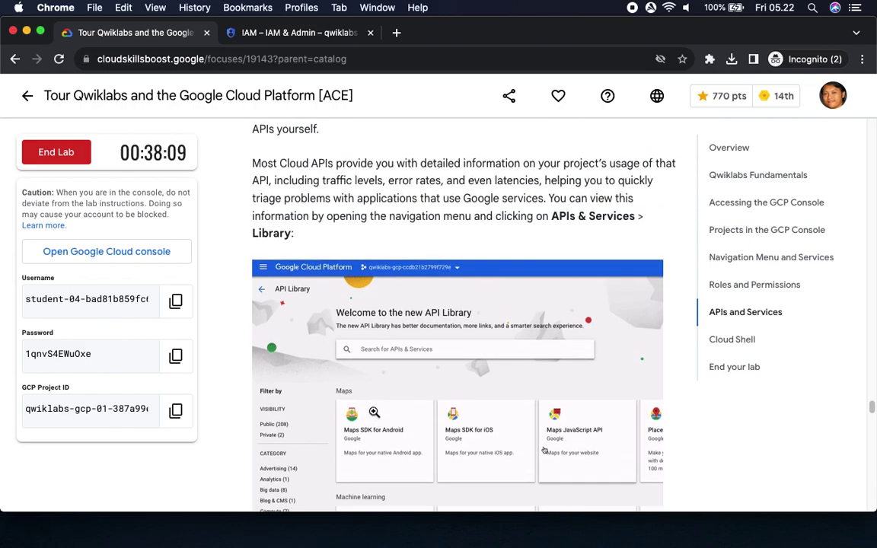
scroll(384, 399, down, 3)
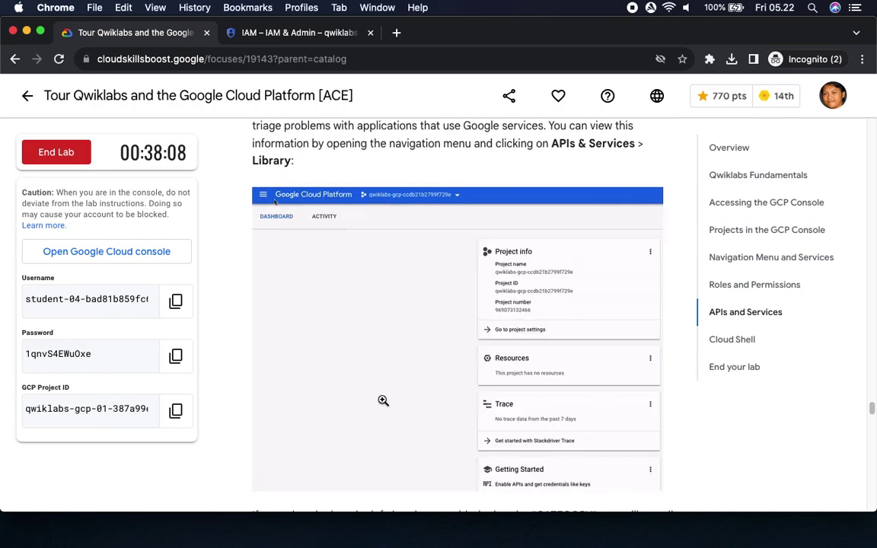
- Switch to the Google Cloud console and open the API Library under APIs & Services
click(259, 33)
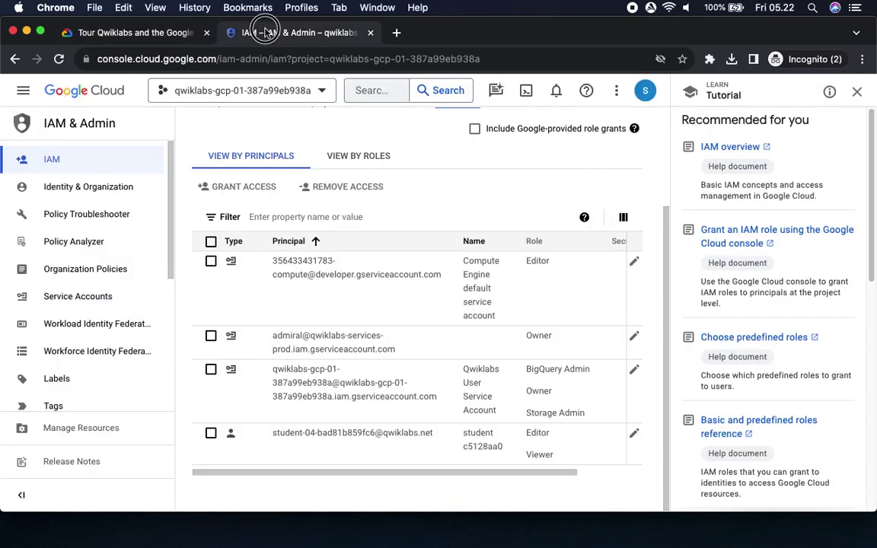
click(22, 90)
mouse_move(67, 304)
mouse_move(69, 231)
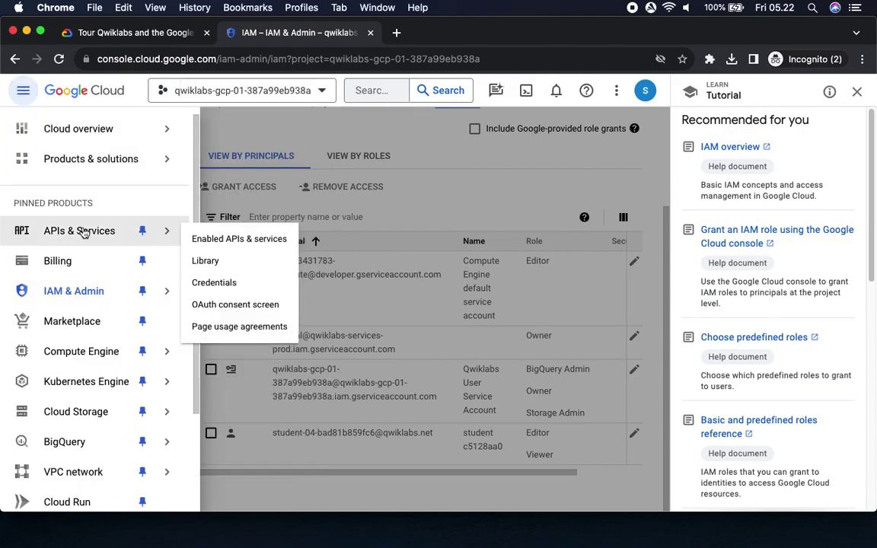
click(205, 262)
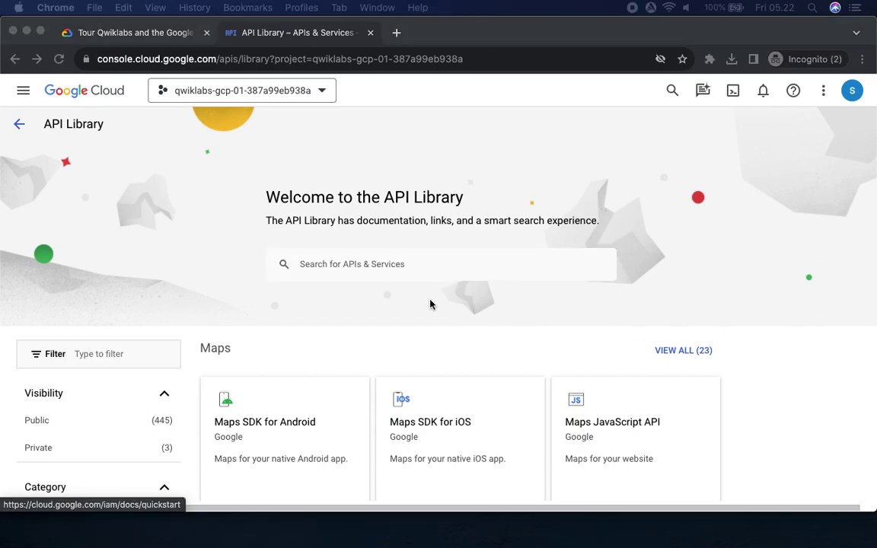
- Copy the term "Dialogflow" from the lab instructions and search the console's API Library for "dialogflow api"
click(121, 32)
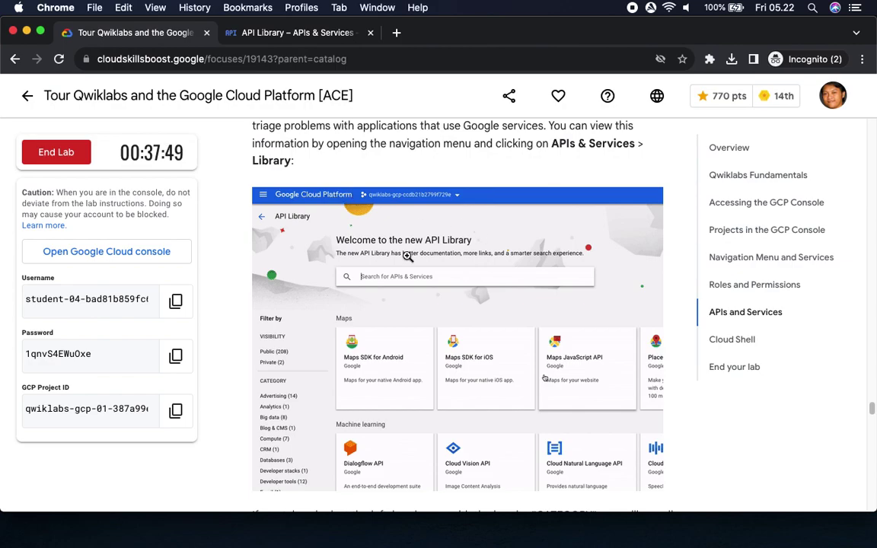
scroll(458, 318, down, 10)
scroll(337, 222, down, 1)
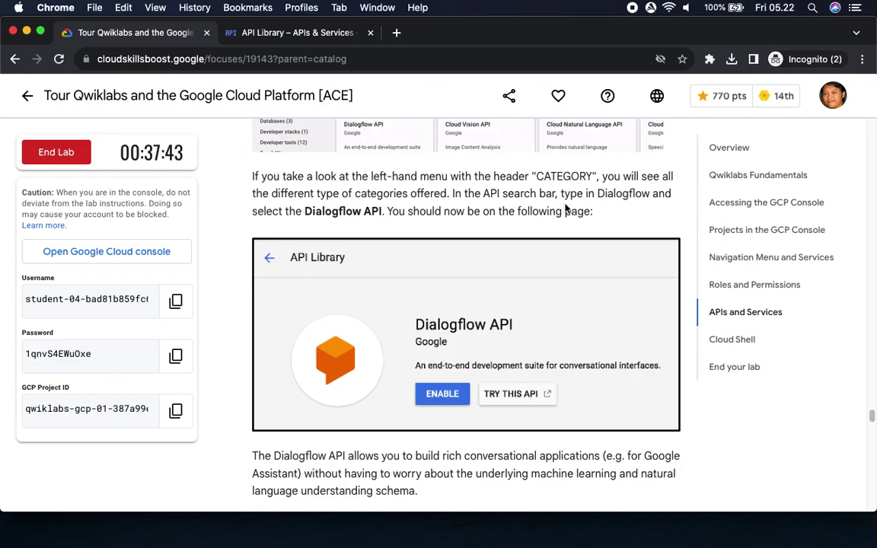
double_click(621, 193)
key(super+c)
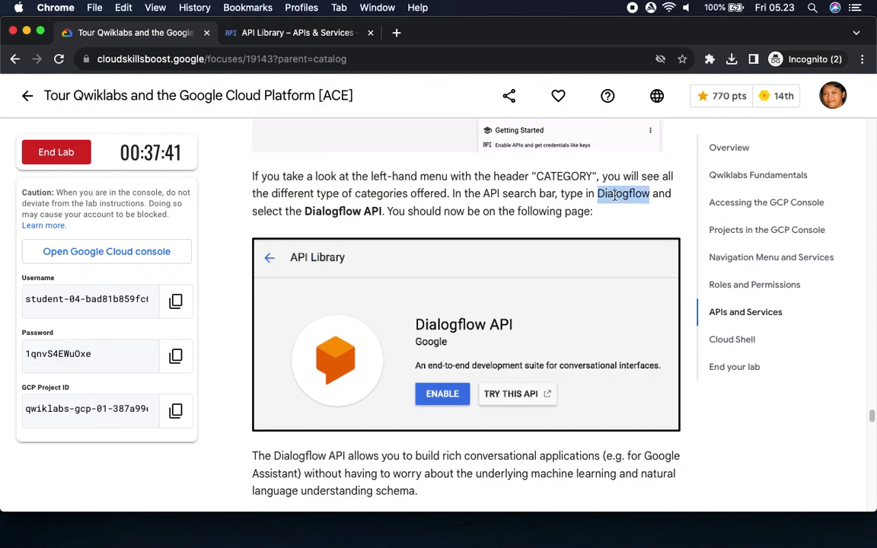
click(293, 36)
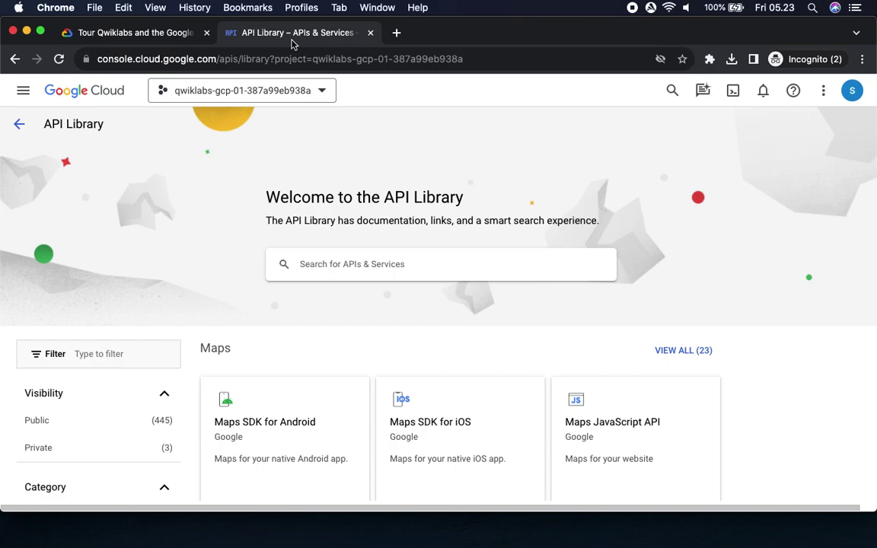
key(super+v)
click(339, 301)
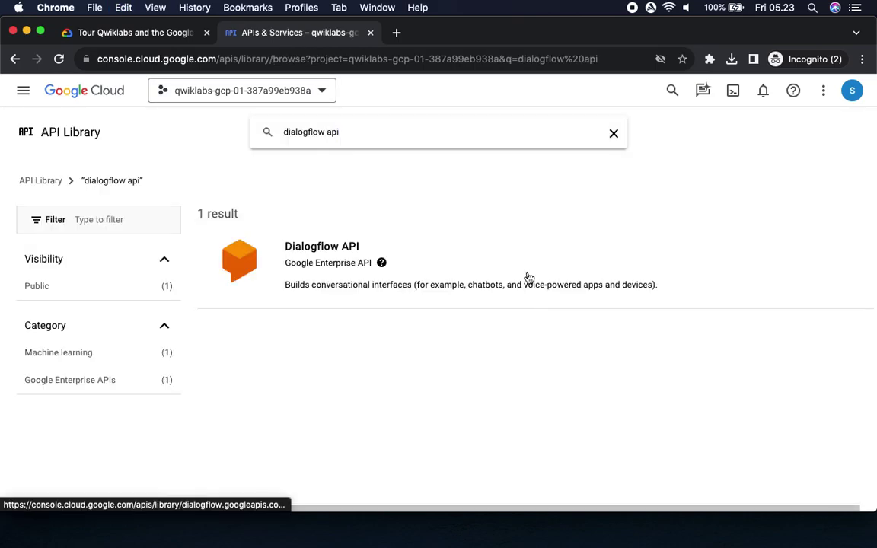
- Check the lab's Dialogflow API example and open the Dialogflow API product details page in the console
click(141, 32)
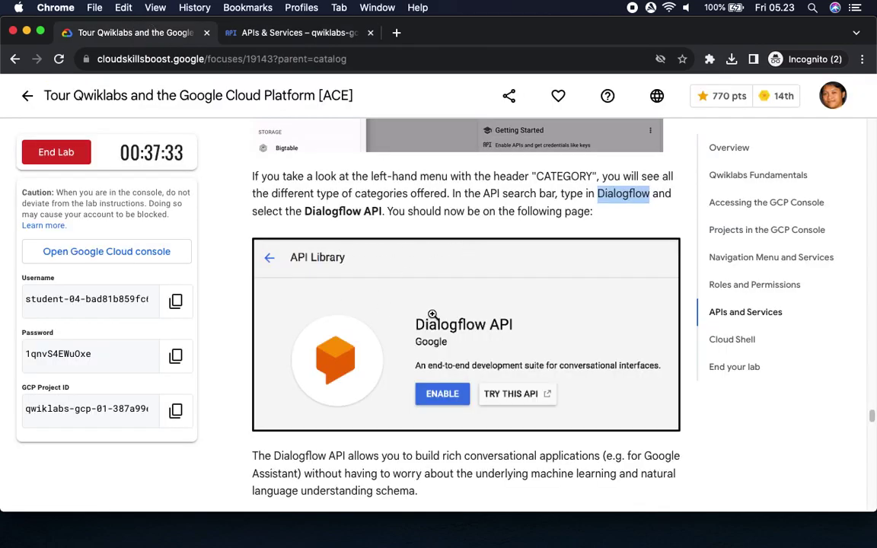
click(254, 34)
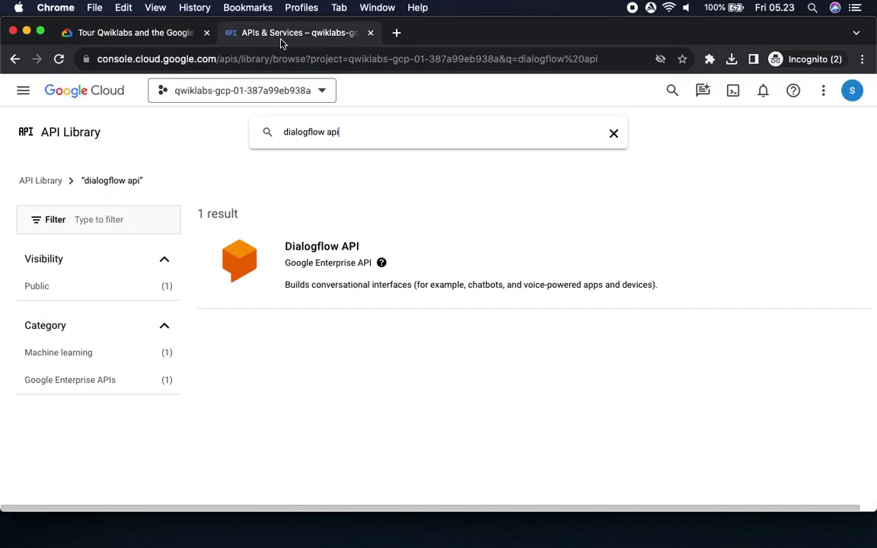
click(311, 254)
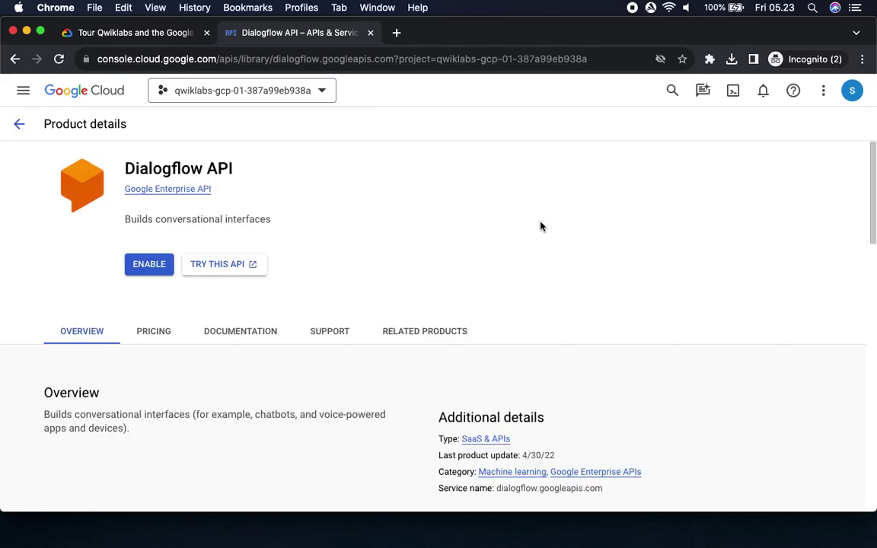
- Check the lab's instruction on enabling the Dialogflow API, enable it in the console and check its status
click(95, 32)
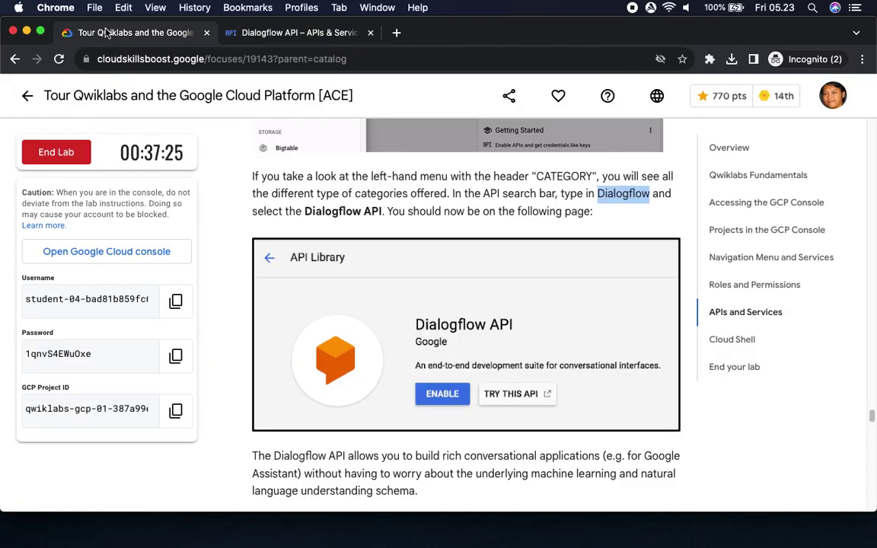
scroll(460, 306, down, 5)
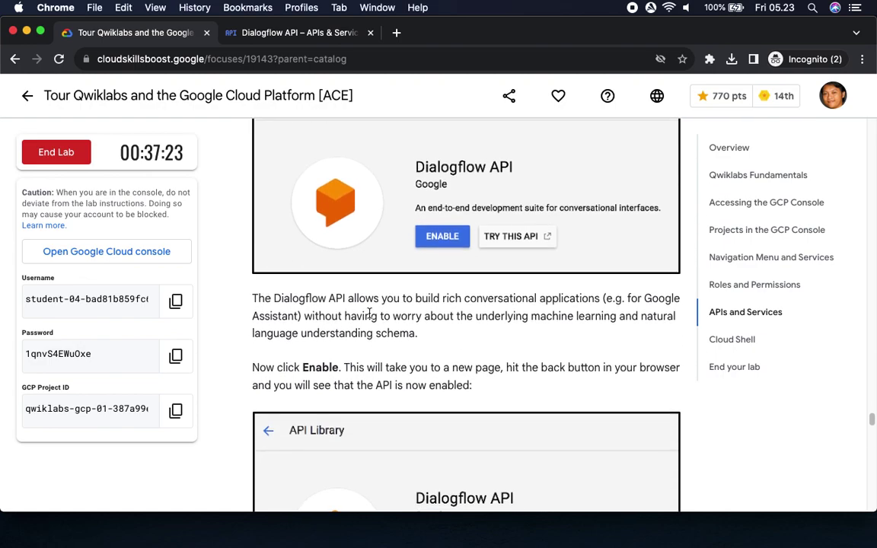
drag(292, 349, 356, 347)
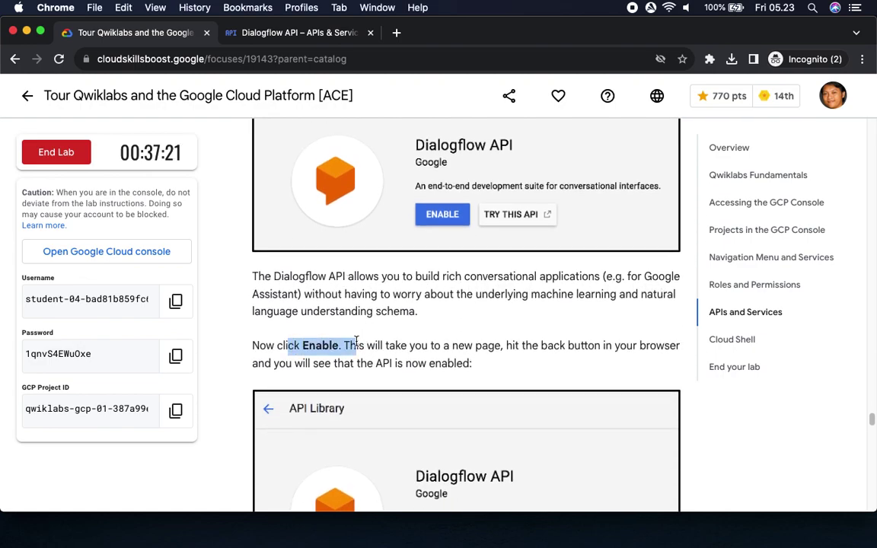
scroll(541, 307, down, 5)
click(266, 37)
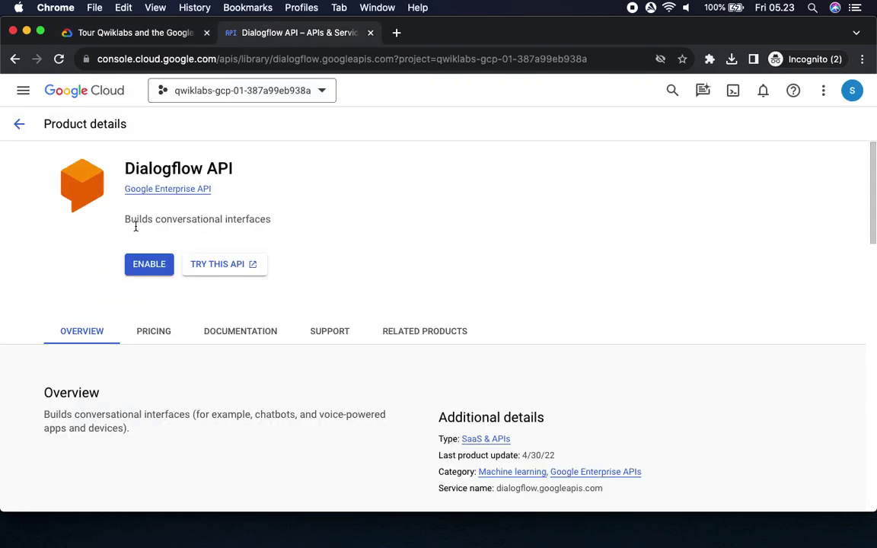
click(146, 266)
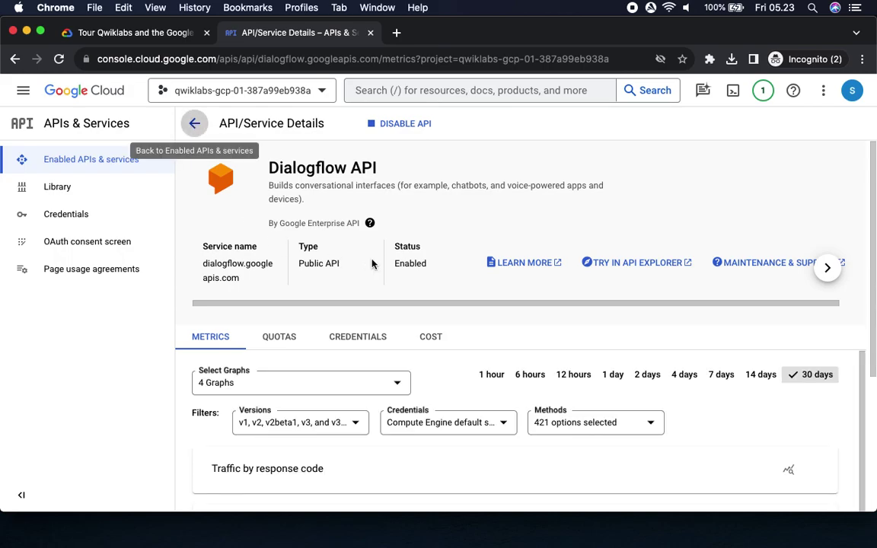
double_click(410, 263)
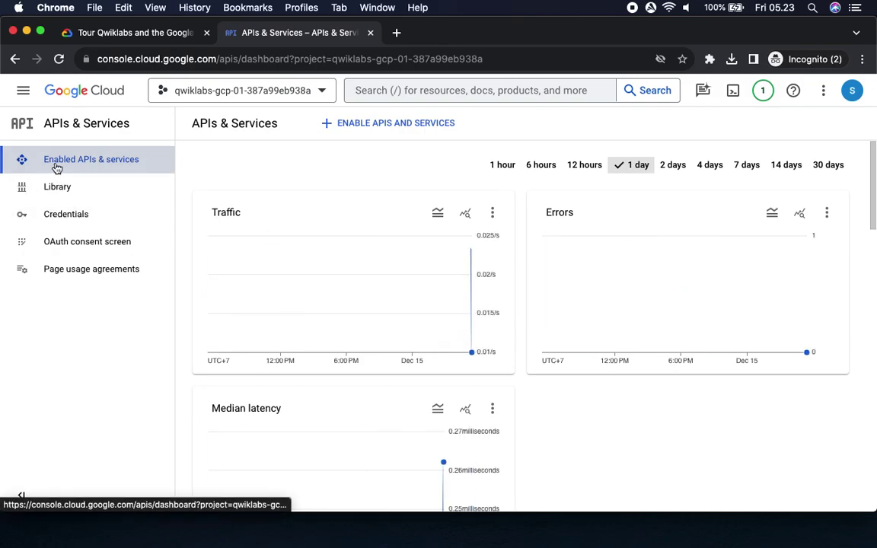
- Check the lab's Try this API instruction, search the console's API Library for "dialogflow api" and reopen the Dialogflow API product details
click(116, 37)
scroll(368, 228, down, 3)
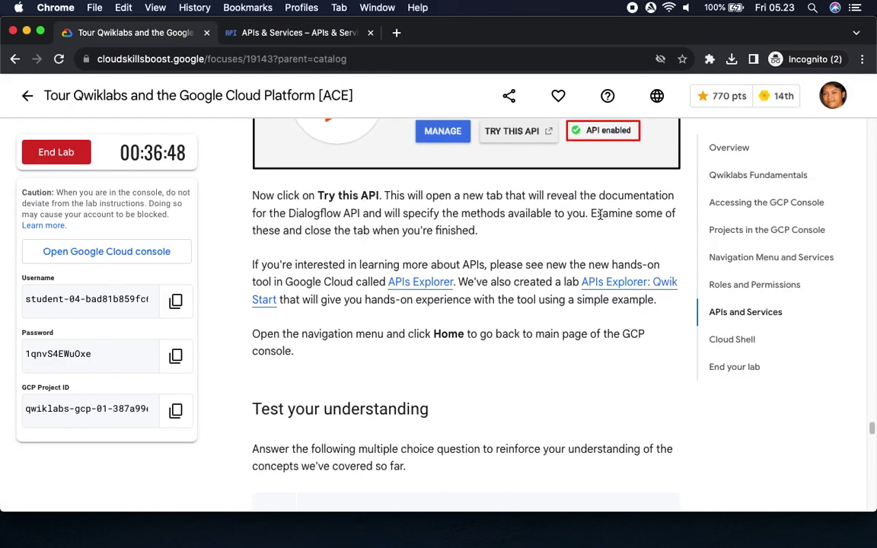
scroll(437, 219, up, 1)
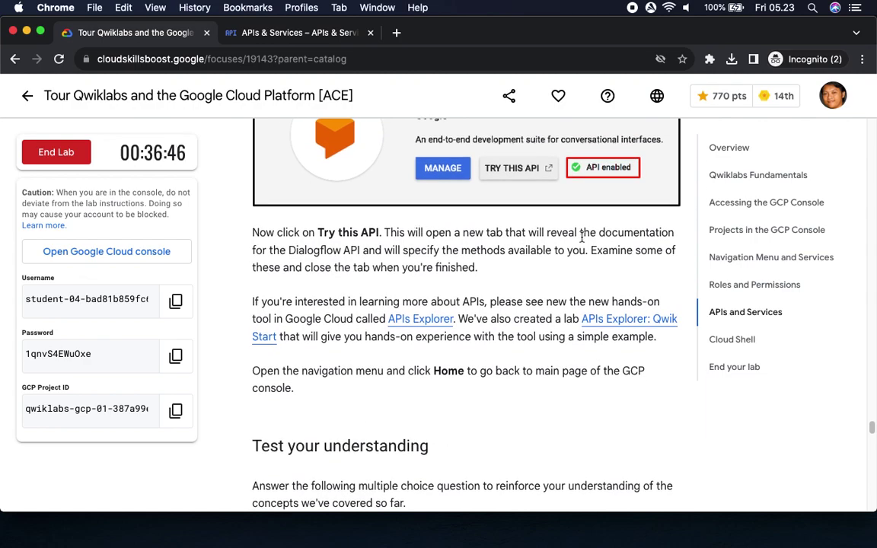
click(293, 32)
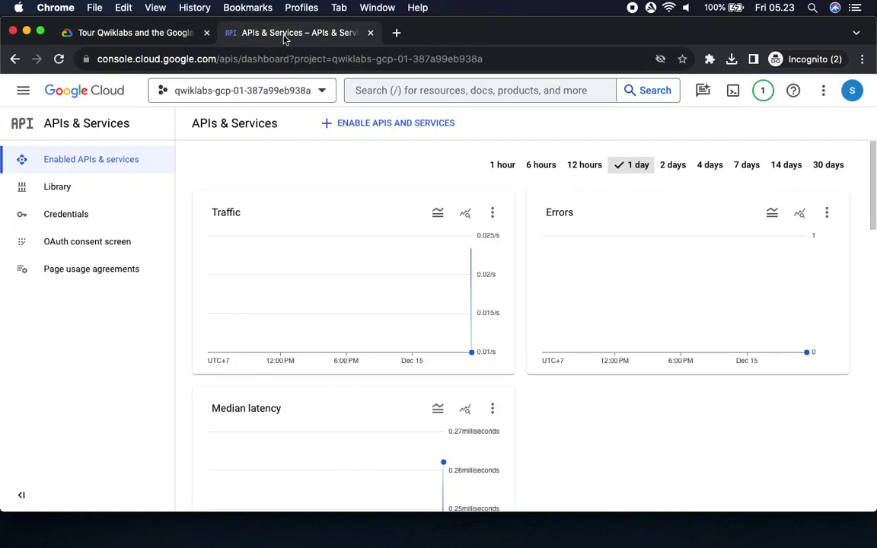
click(53, 190)
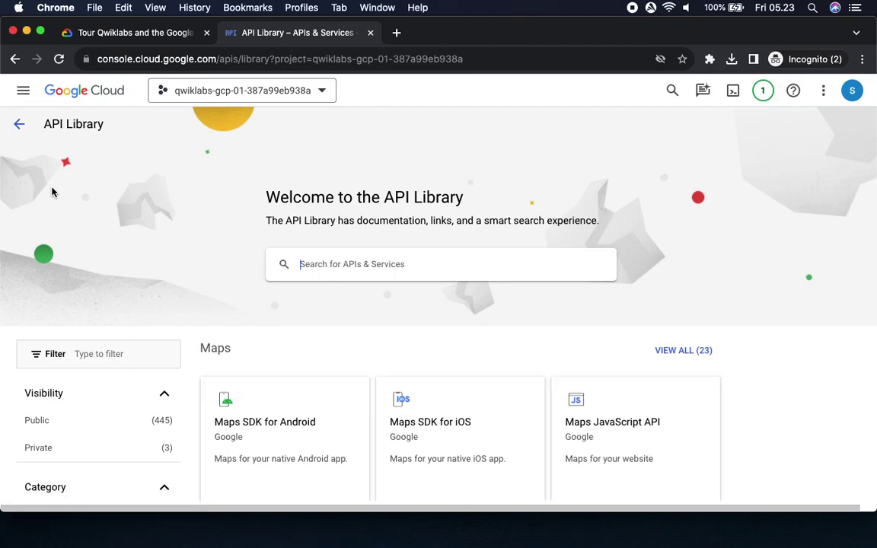
click(344, 267)
text(Dialogflow)
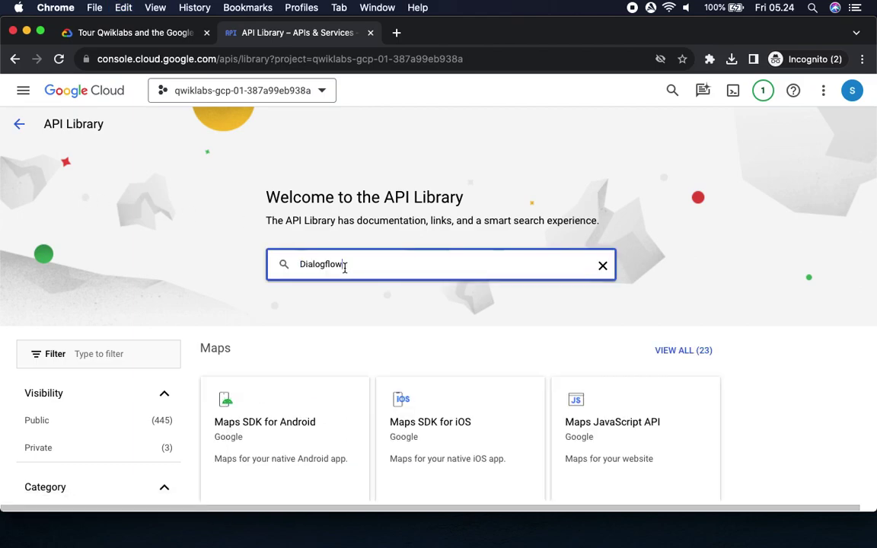
click(316, 295)
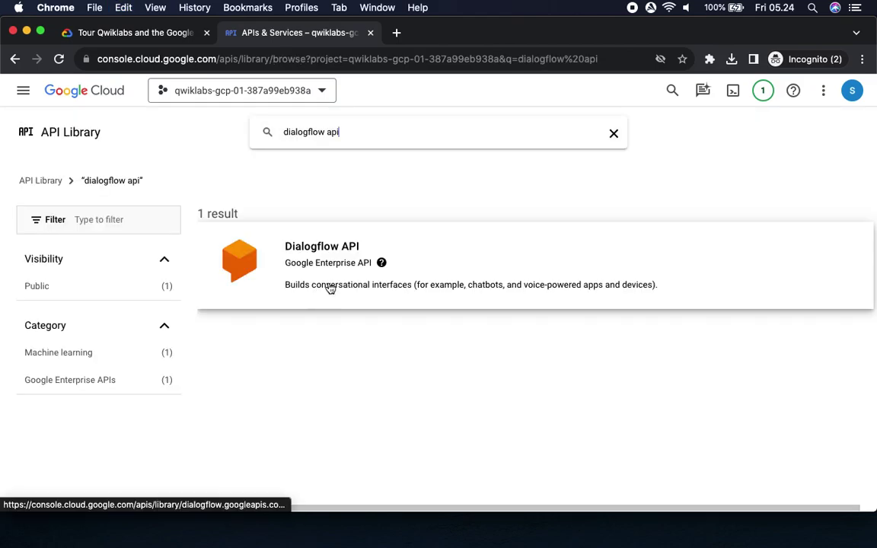
click(305, 242)
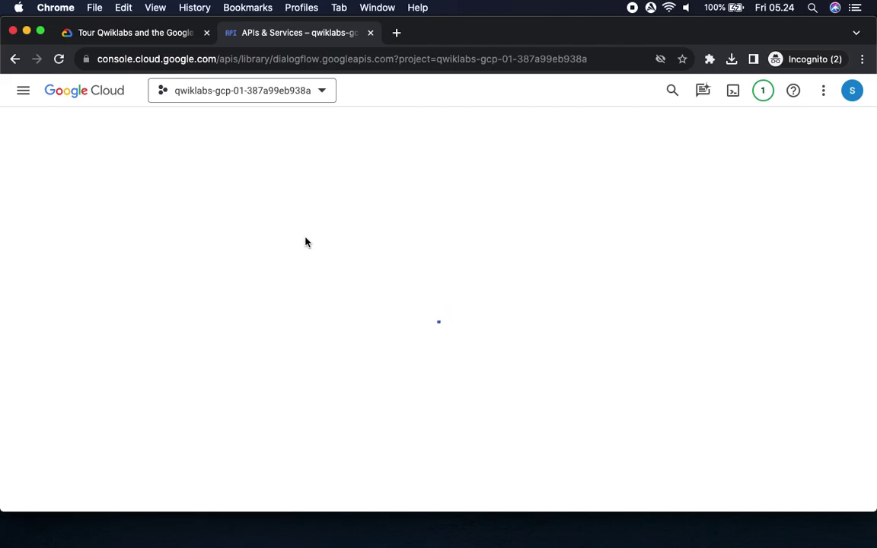
drag(306, 261, 351, 281)
- Open the Dialogflow API's Try this API page, dismiss the developer profile prompt and browse the Google APIs Explorer Directory
click(229, 268)
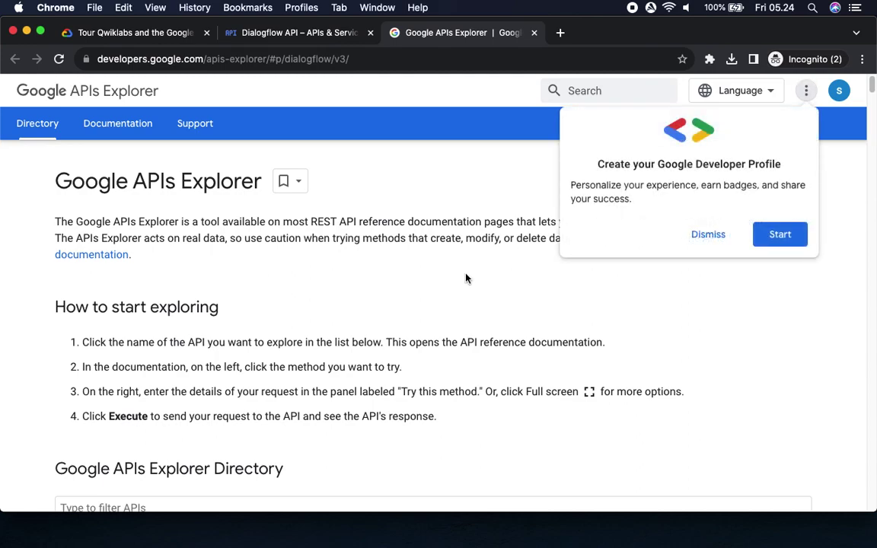
click(701, 236)
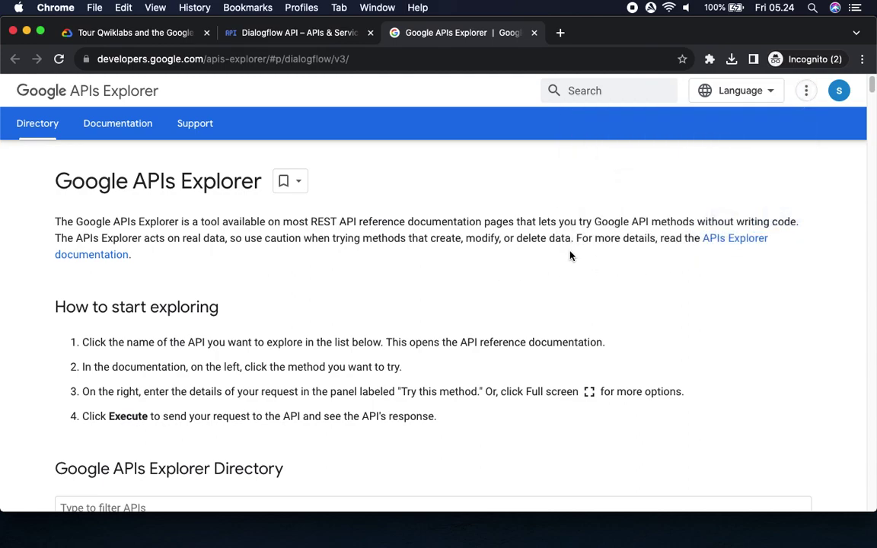
scroll(97, 375, down, 5)
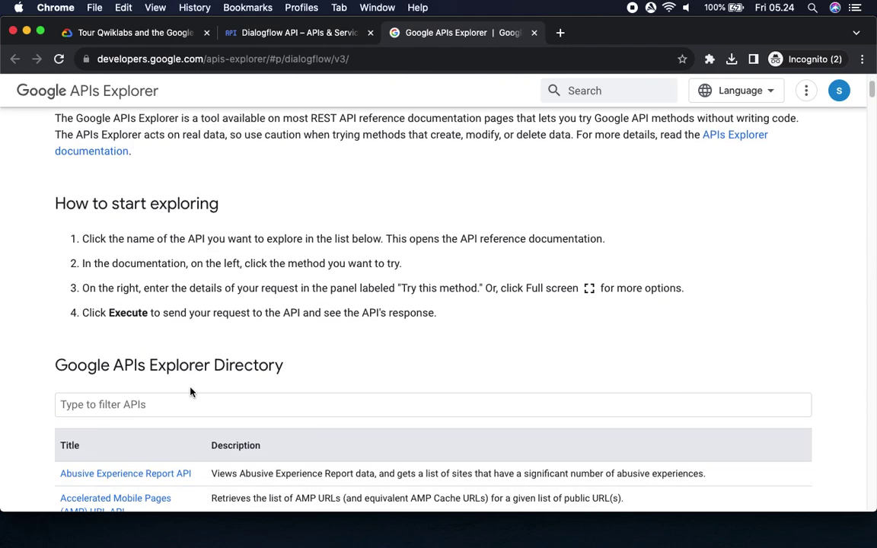
scroll(385, 369, down, 4)
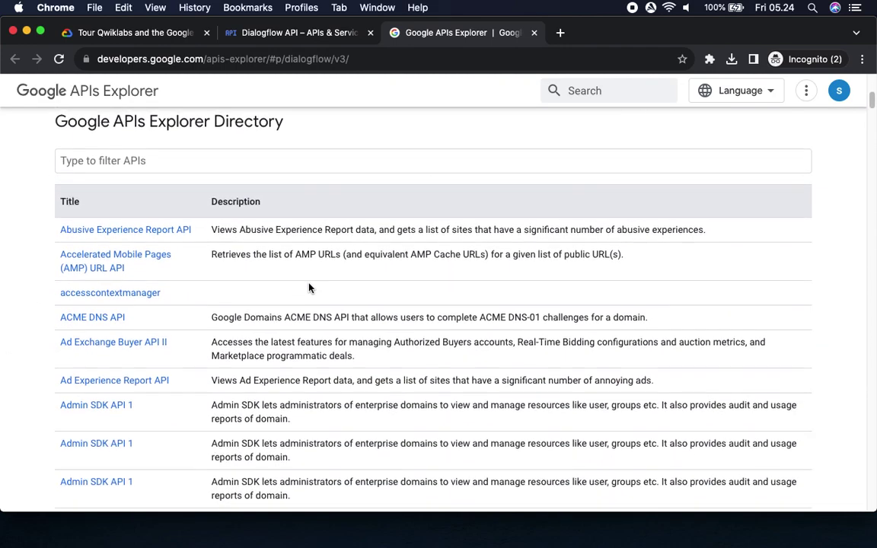
scroll(171, 449, down, 20)
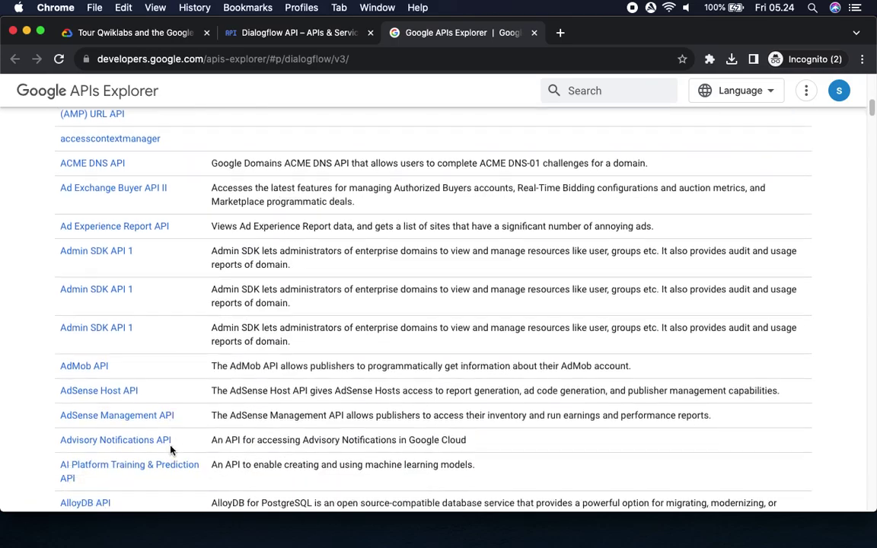
scroll(170, 449, down, 10)
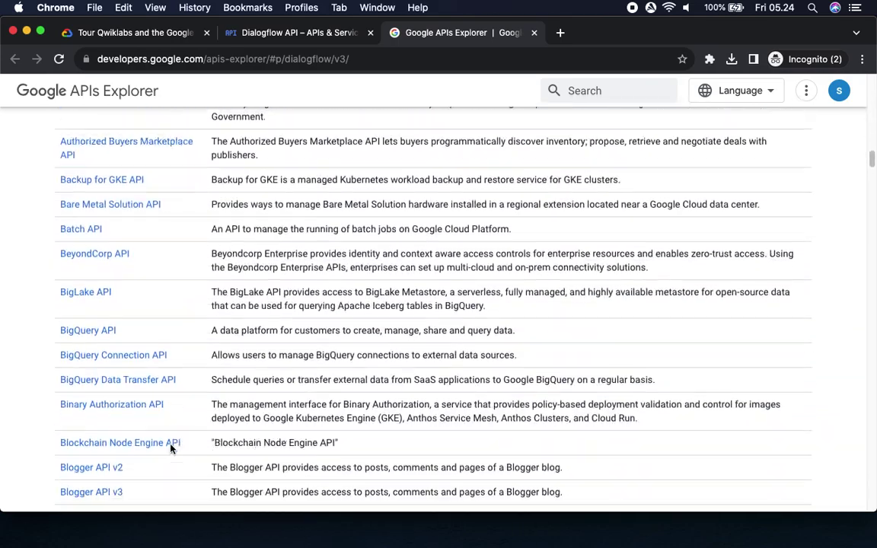
drag(871, 162, 783, 49)
- Read the lab's remaining API instructions, return to the Google Cloud console's home page and open the project Dashboard
click(131, 33)
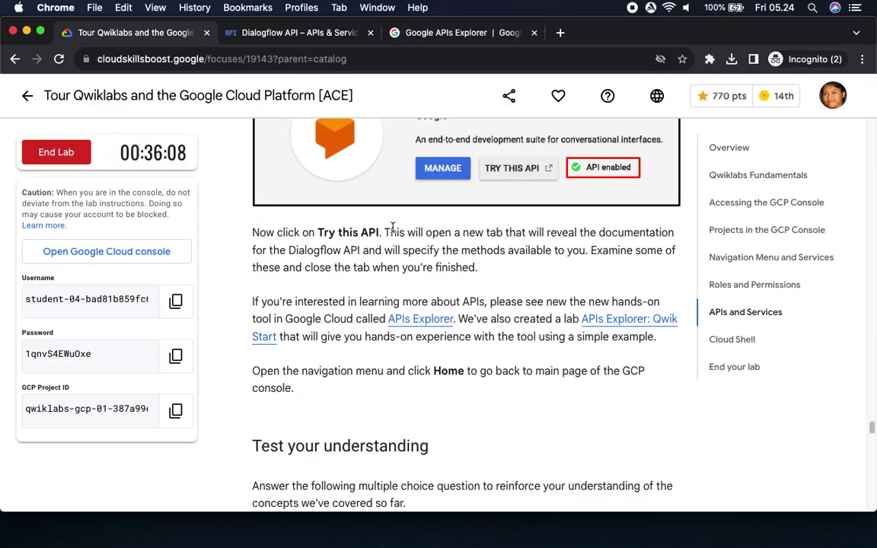
scroll(393, 227, down, 2)
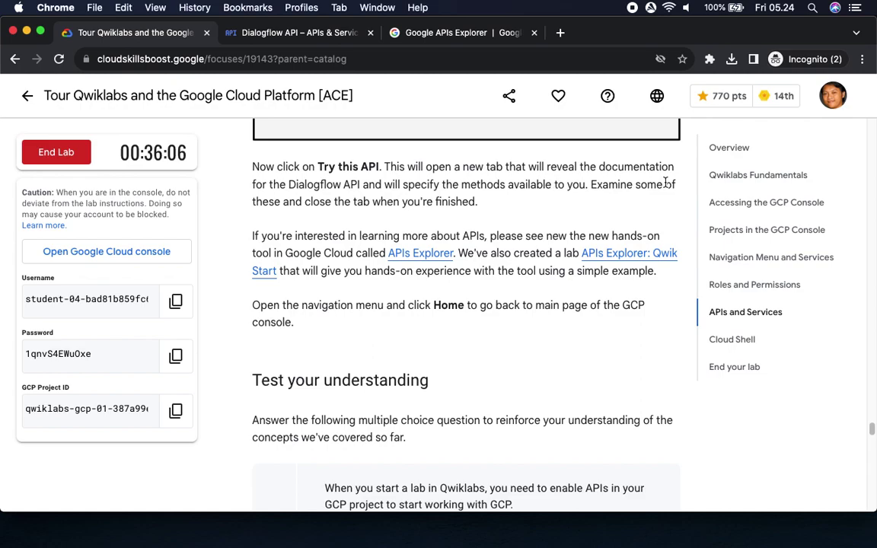
scroll(575, 201, down, 3)
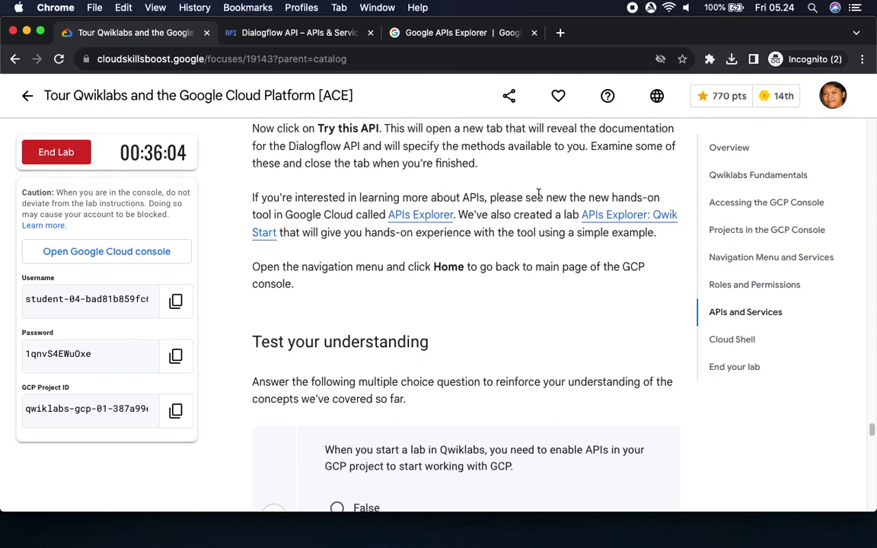
scroll(379, 203, down, 2)
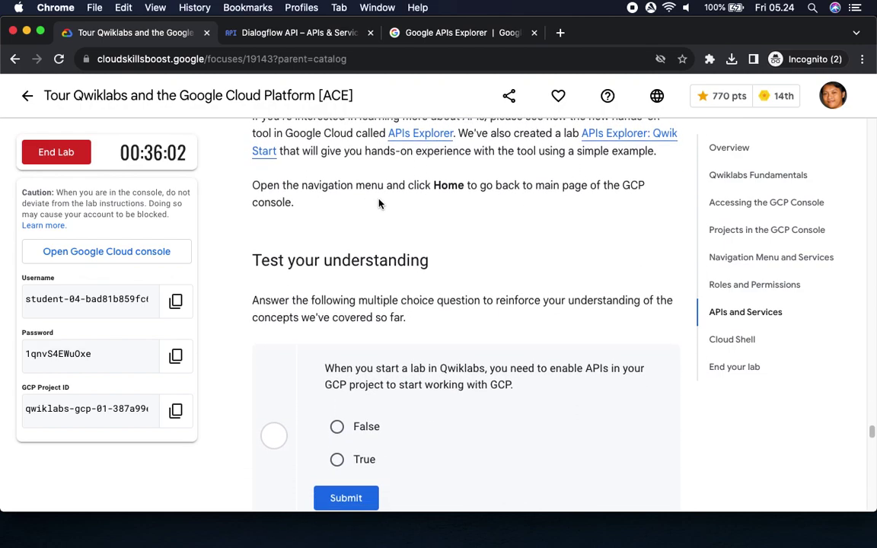
scroll(643, 179, down, 3)
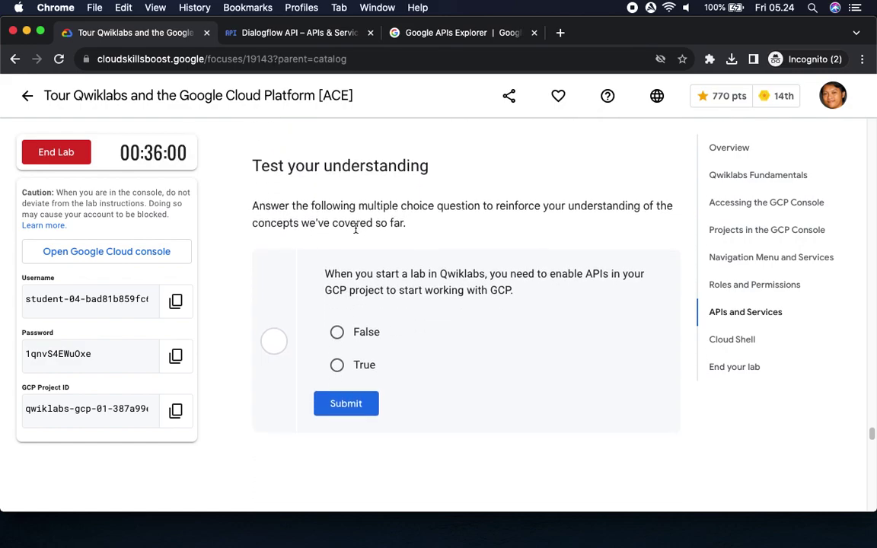
click(281, 34)
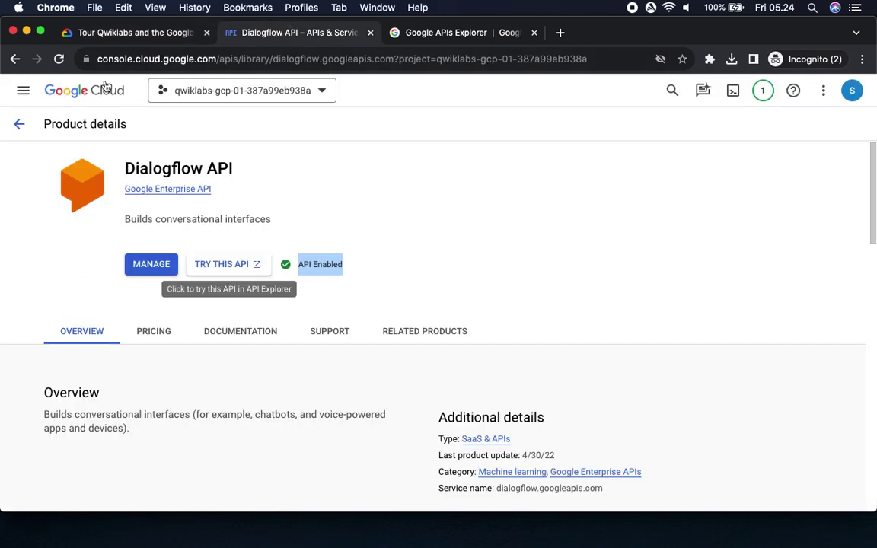
click(61, 91)
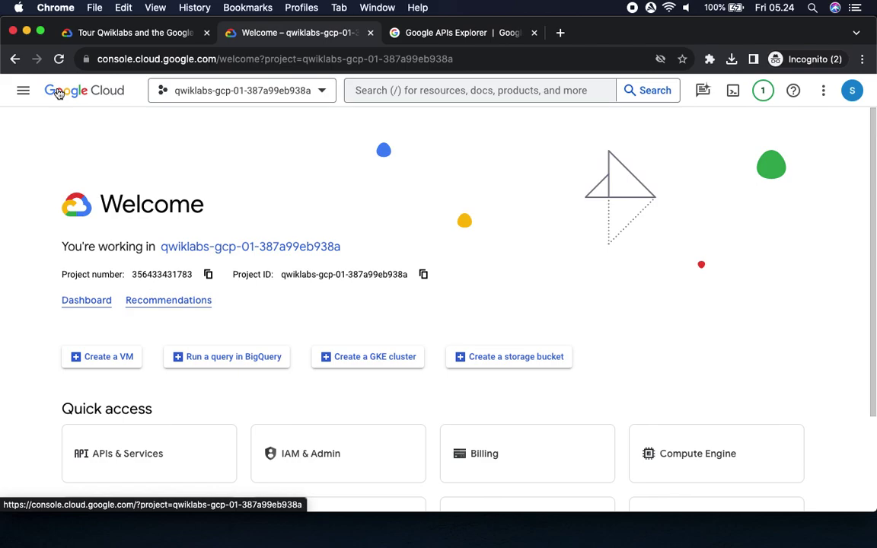
click(84, 302)
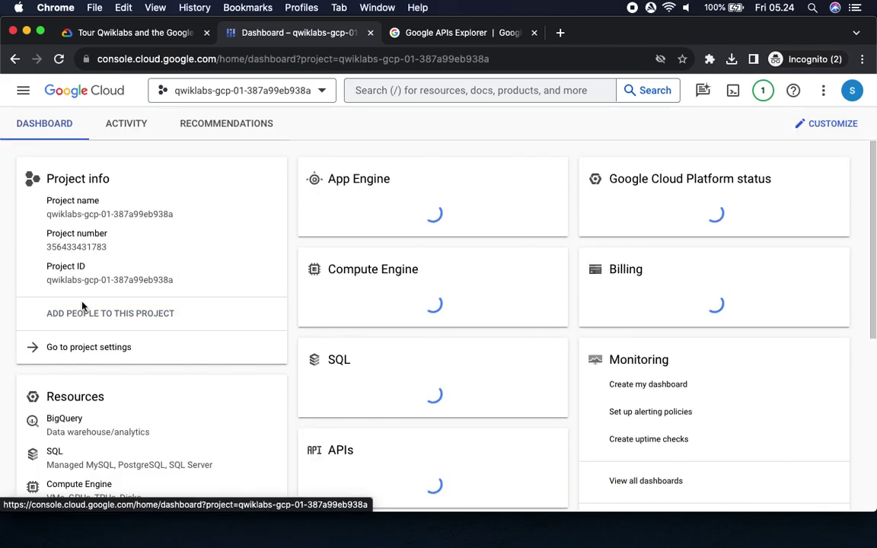
- Submit False for the lab question on needing to enable APIs when starting a lab, and continue to the Cloud Shell section
click(112, 34)
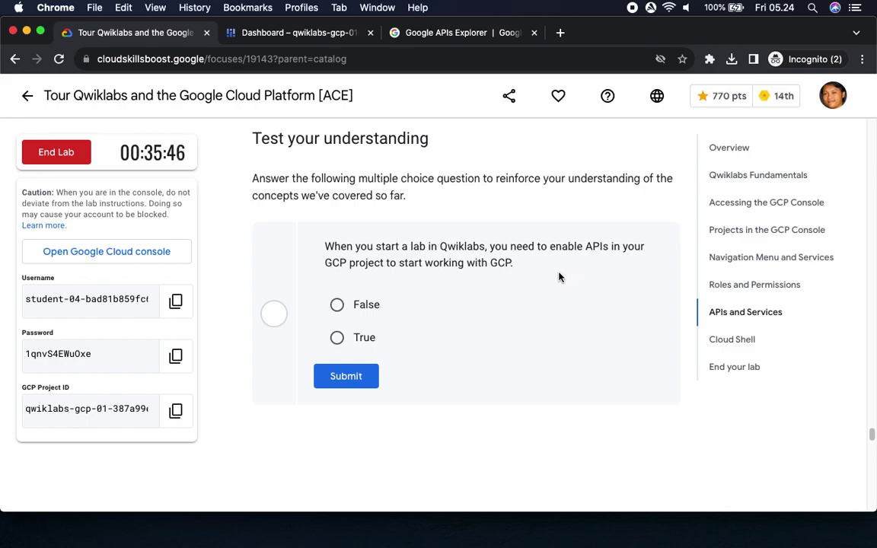
click(337, 306)
click(356, 381)
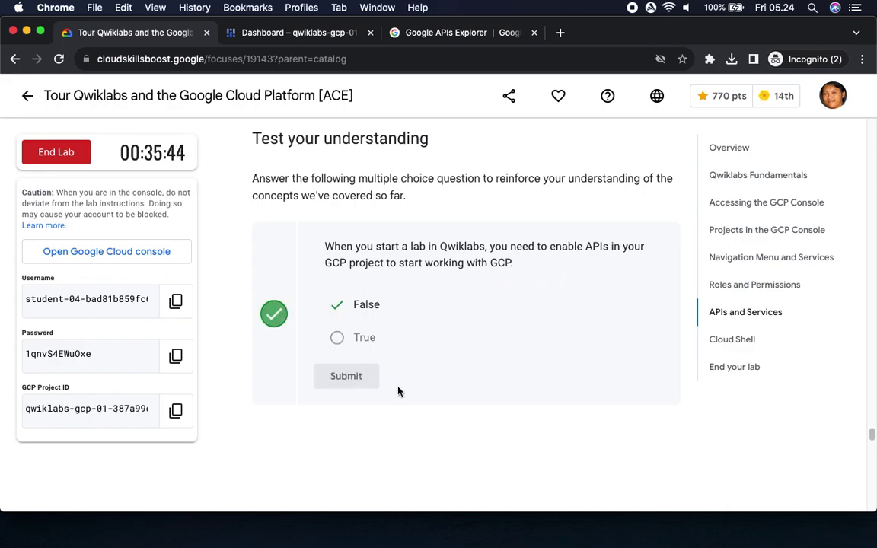
scroll(406, 405, down, 1)
scroll(406, 405, down, 5)
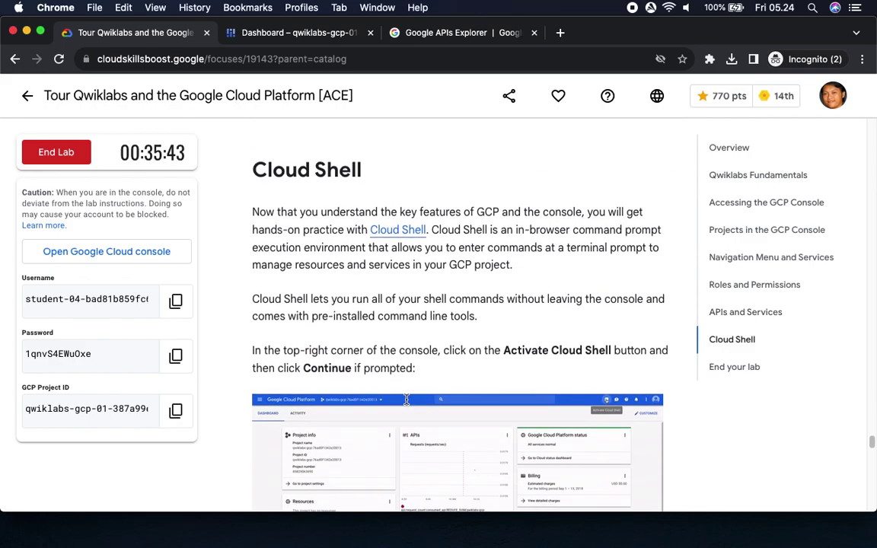